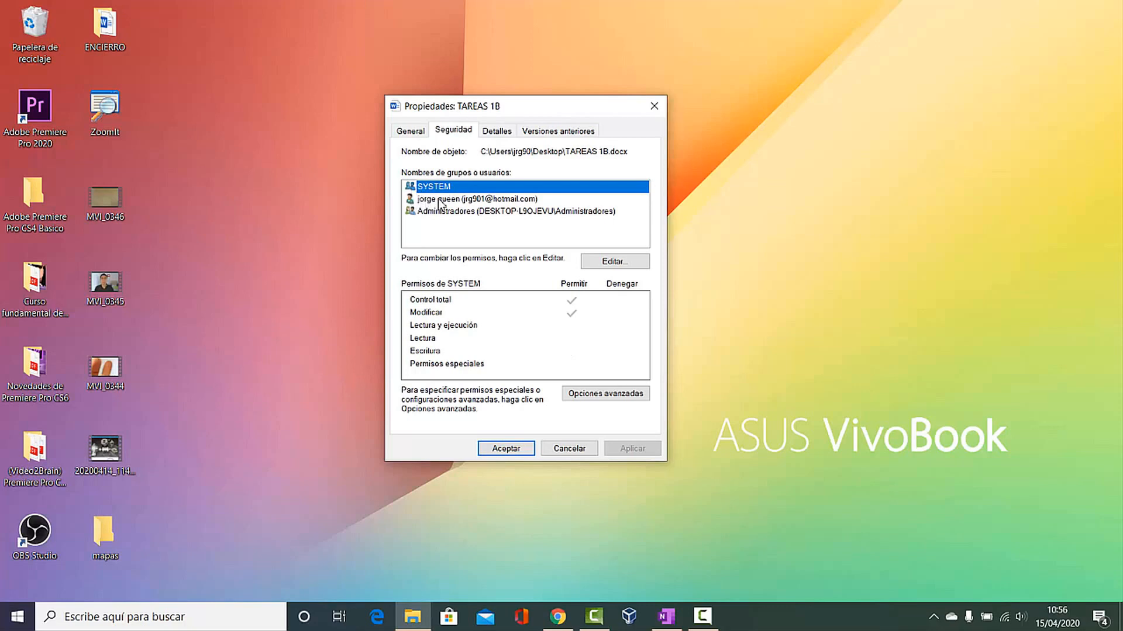
Review the permissions of the personal user account and the Administradores group for TAREAS 1B, and close its properties.
{"action": "left_click", "coordinate": [440, 200]}
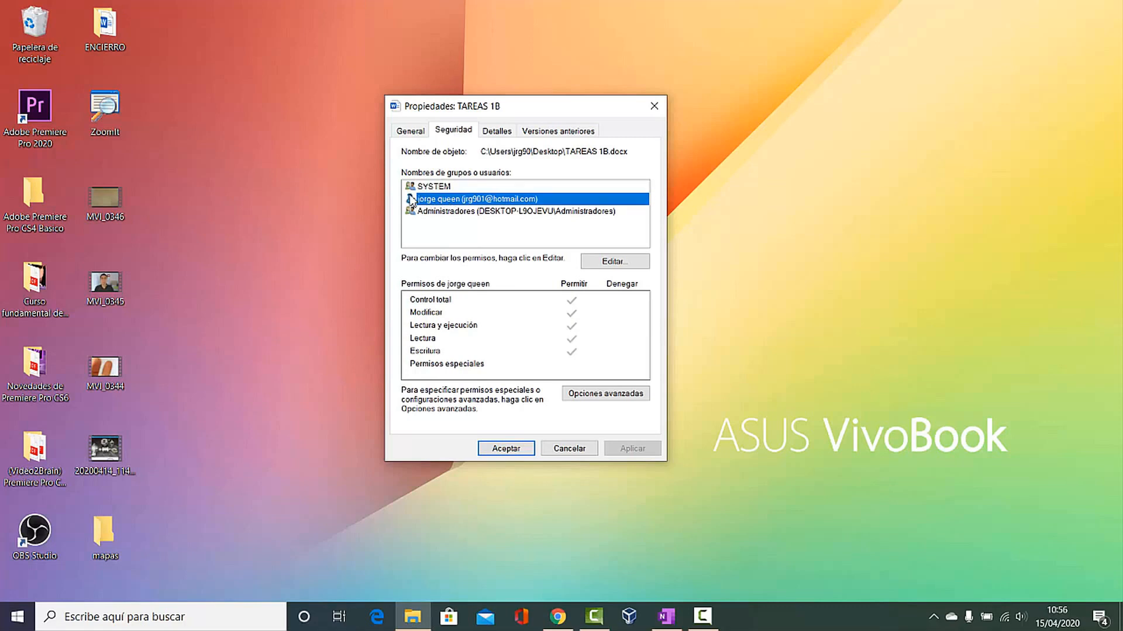
{"action": "left_click", "coordinate": [436, 213]}
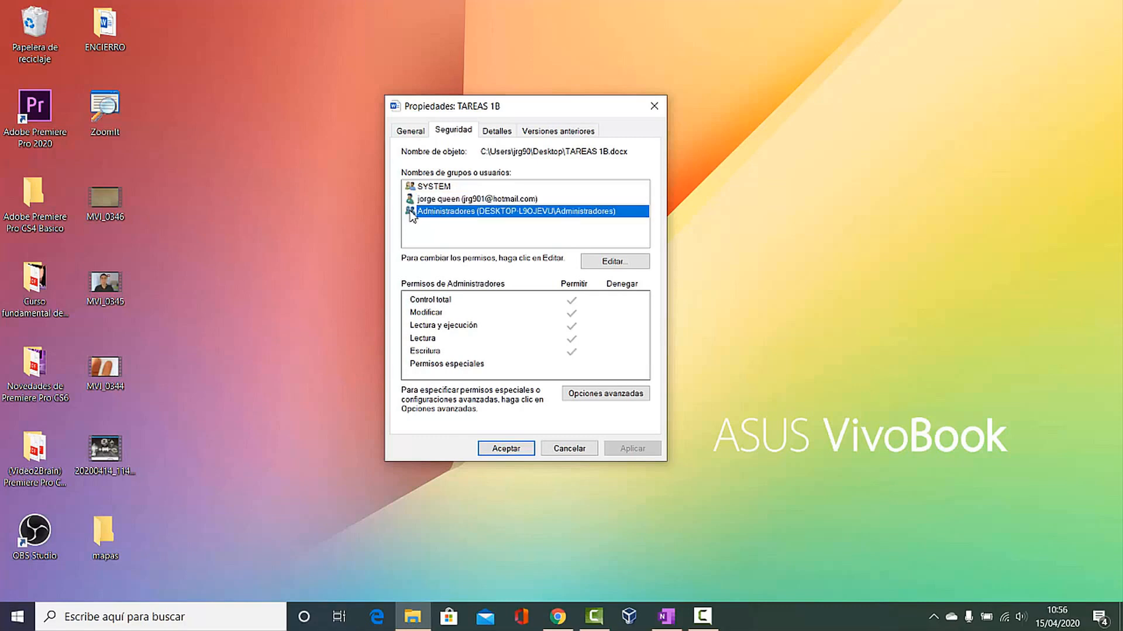
{"action": "left_click", "coordinate": [452, 200]}
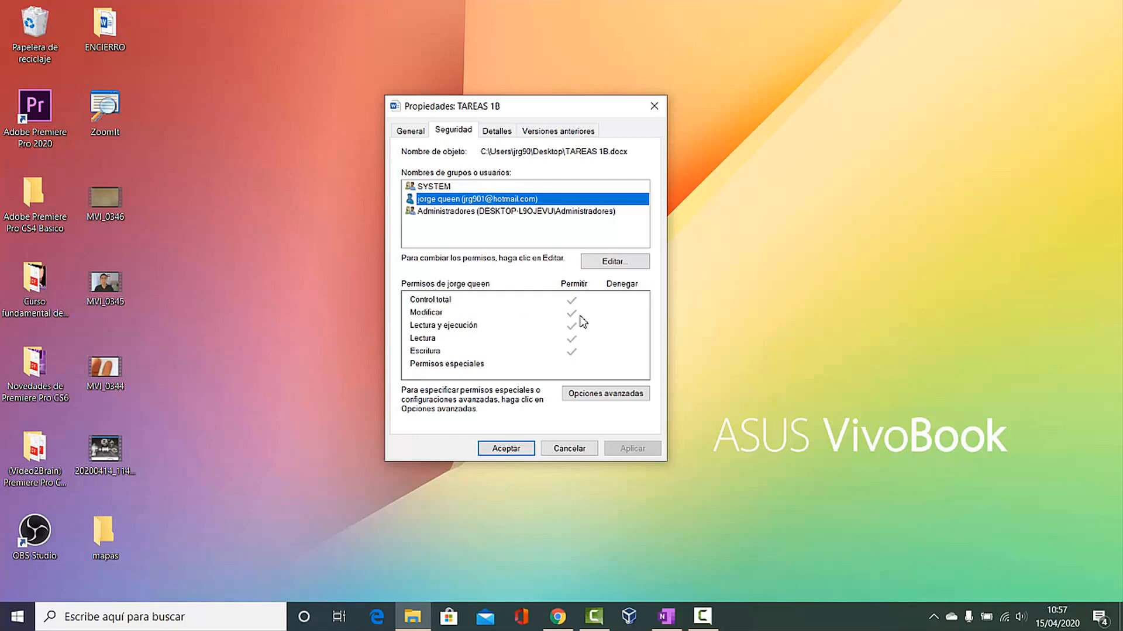
{"action": "left_click", "coordinate": [653, 106]}
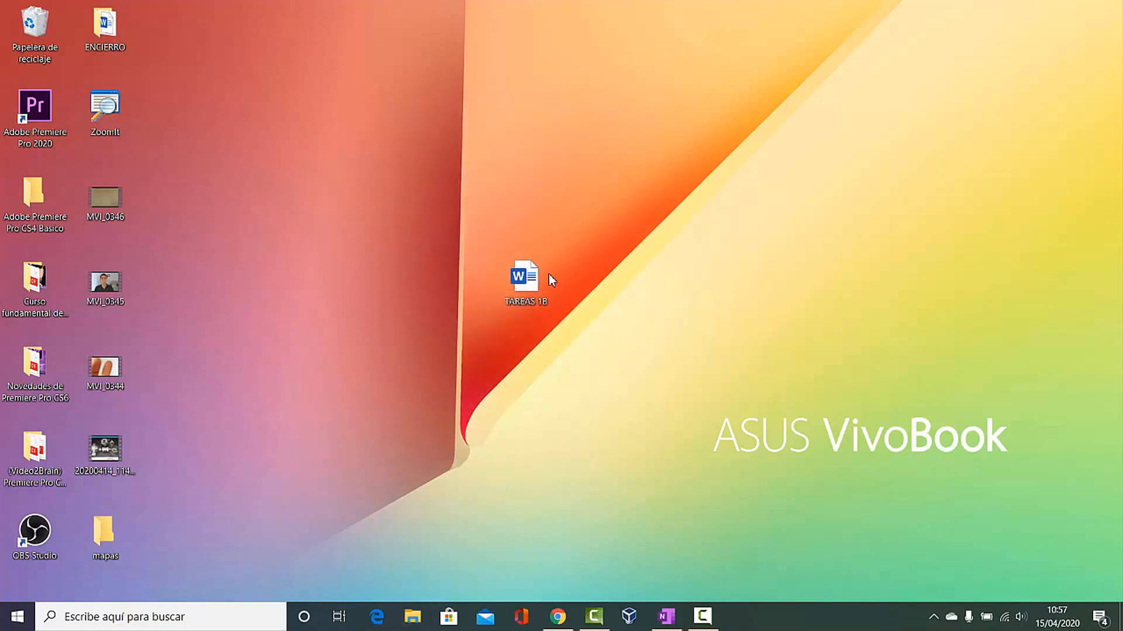
Enter ACTIVIDAD 11 in the SOM row under 16 in the TAREAS 1B document, save it, and reopen it to check the entry.
{"action": "double_click", "coordinate": [533, 280]}
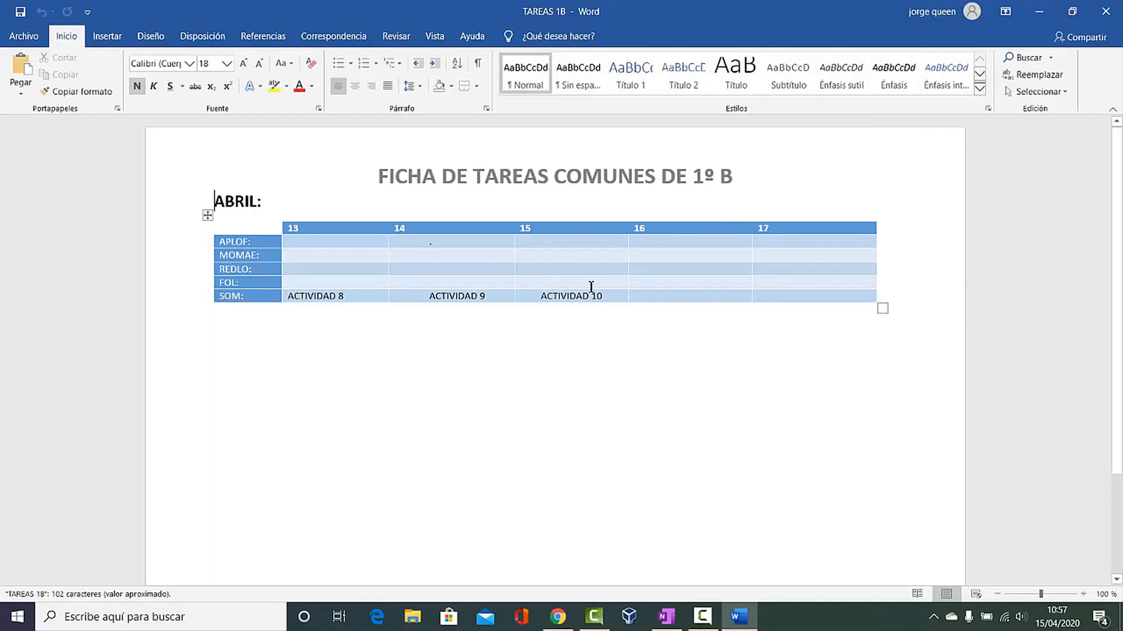
{"action": "left_click", "coordinate": [640, 295]}
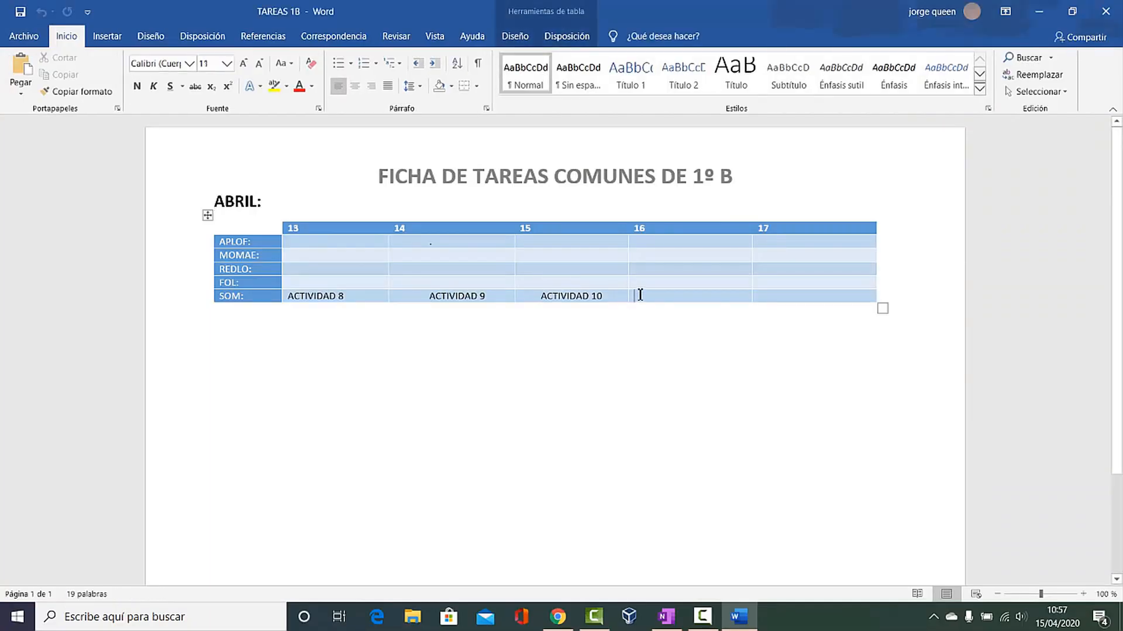
{"action": "type", "text": "ACTIVIDAD 11"}
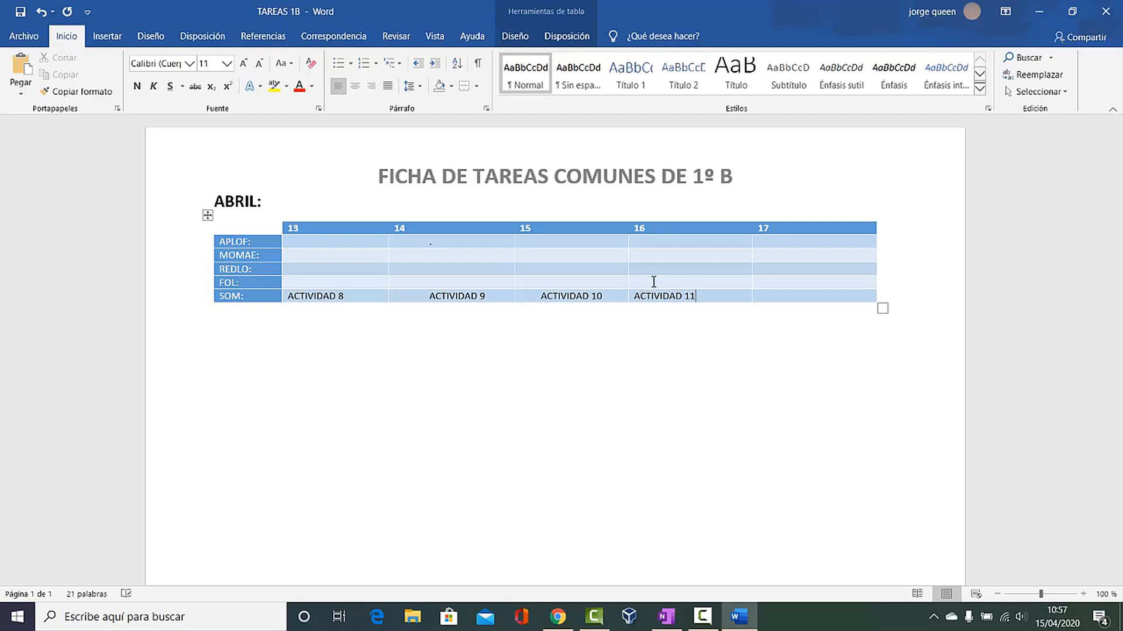
{"action": "left_click", "coordinate": [21, 18]}
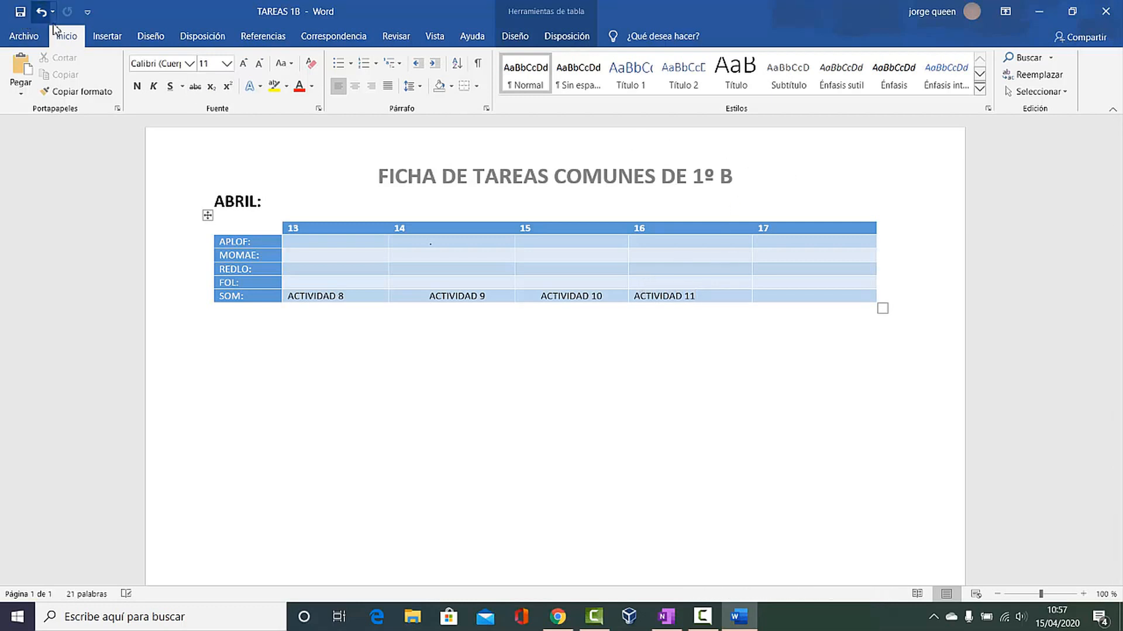
{"action": "left_click", "coordinate": [1102, 16]}
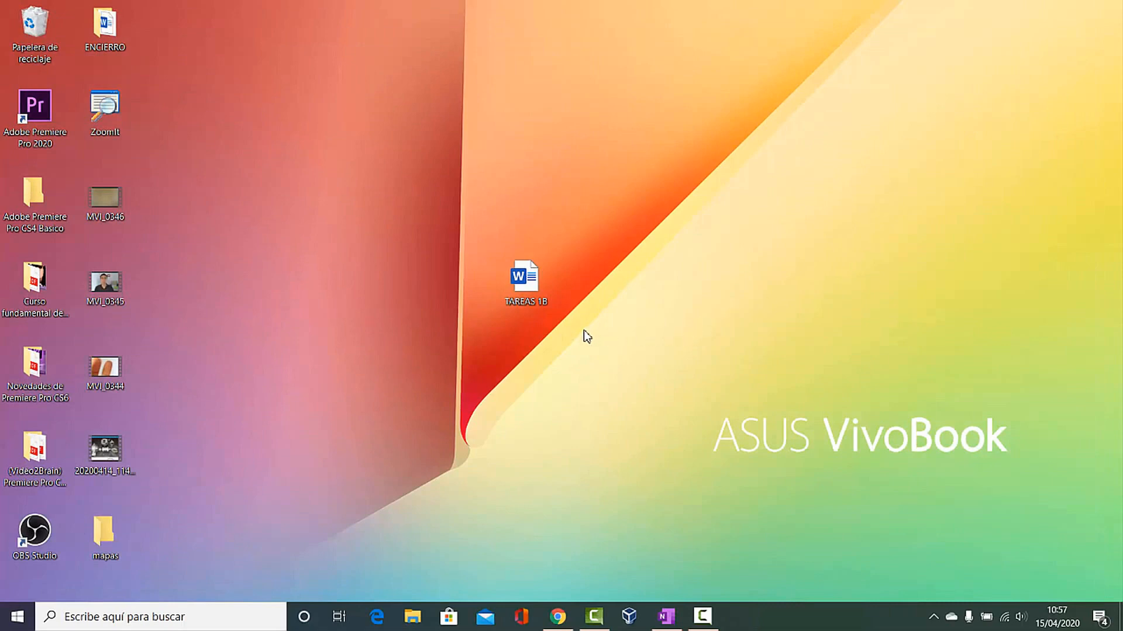
{"action": "double_click", "coordinate": [530, 287]}
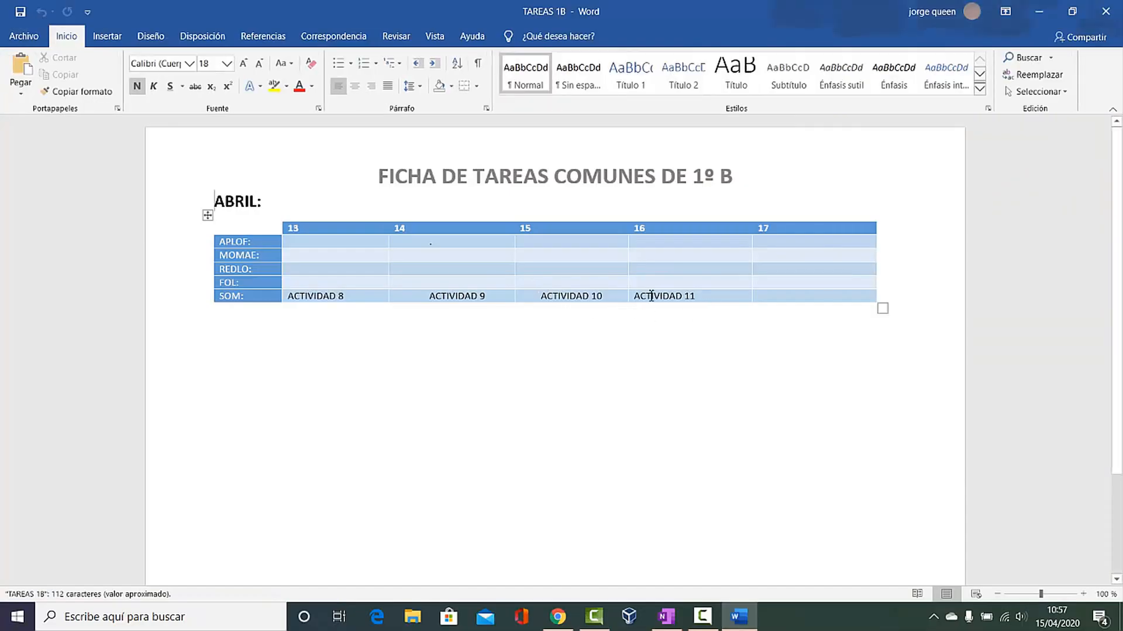
{"action": "left_click", "coordinate": [1111, 14]}
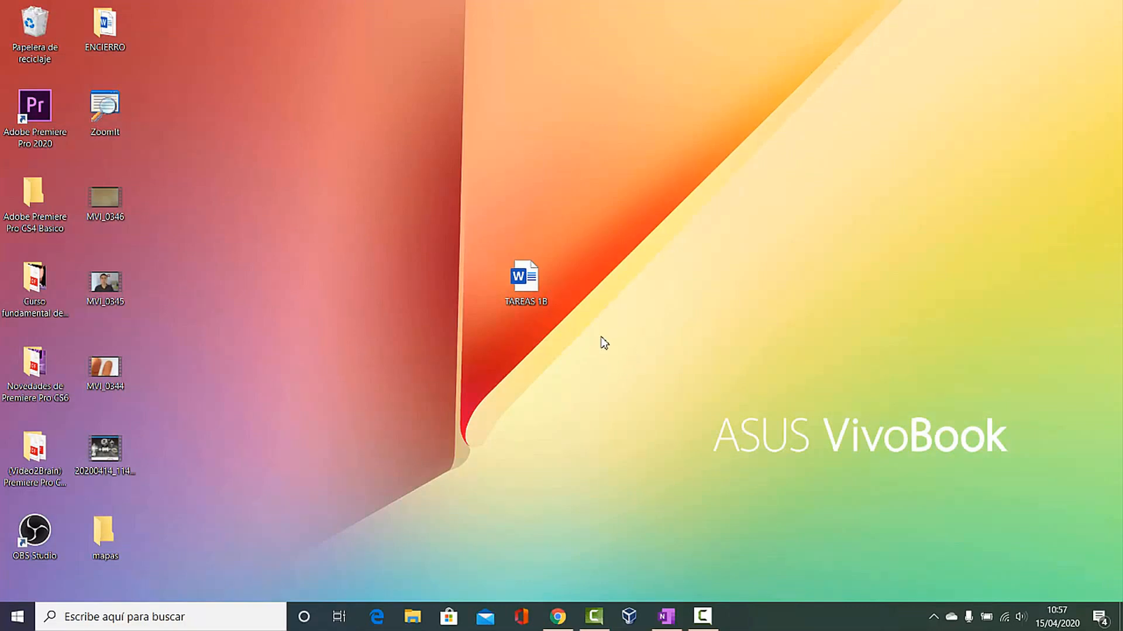
Open the security properties of TAREAS 1B and display the permissions of the personal user account.
{"action": "right_click", "coordinate": [531, 289]}
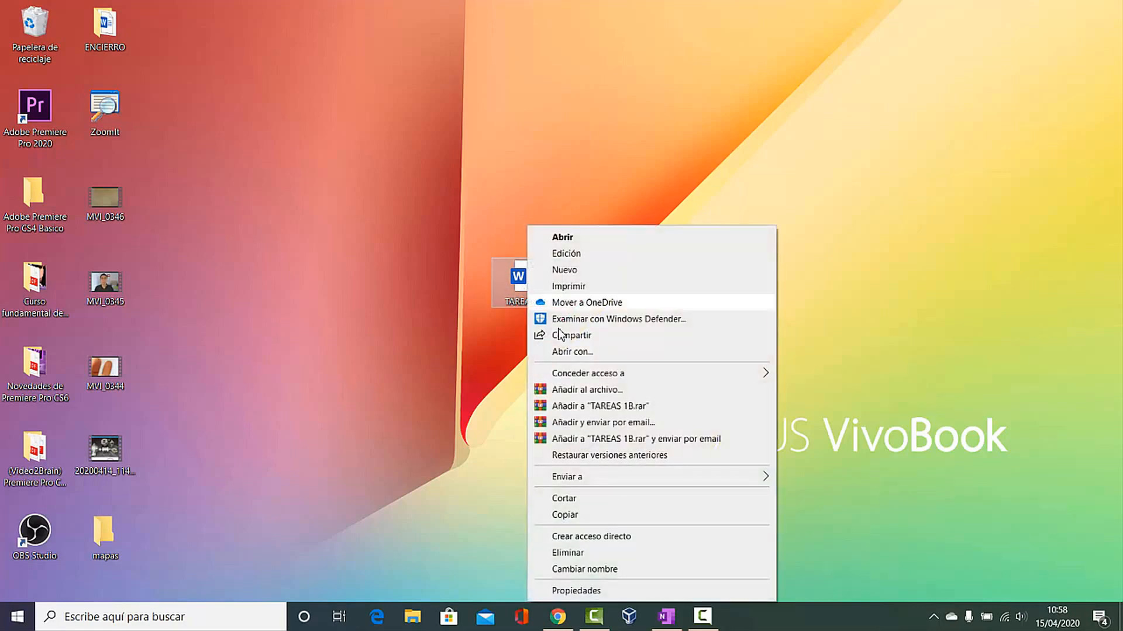
{"action": "left_click", "coordinate": [634, 589]}
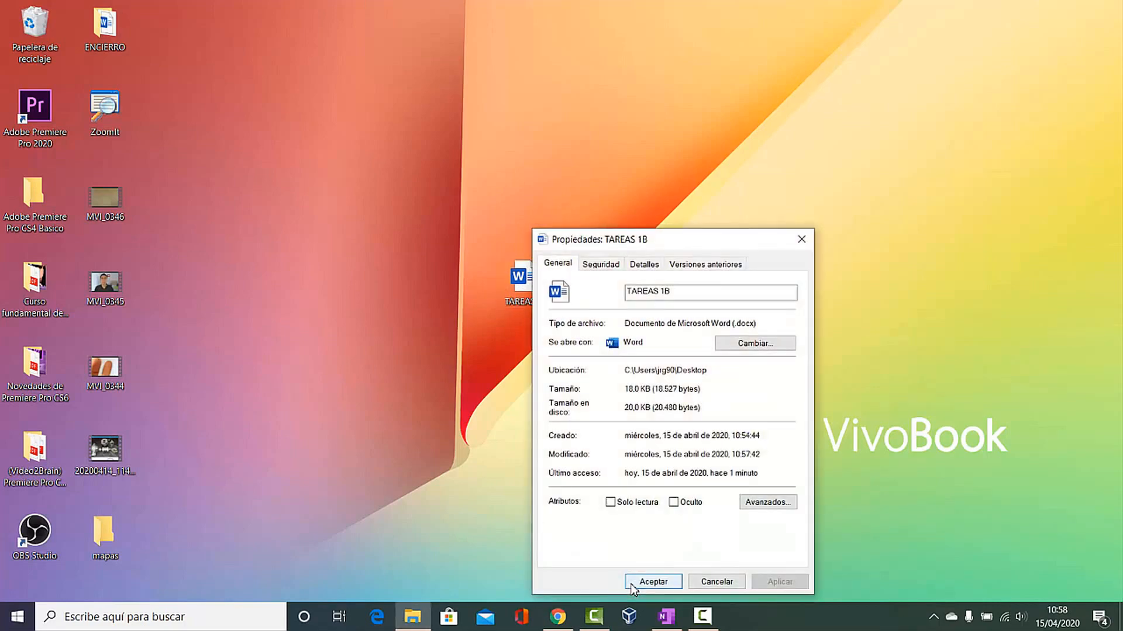
{"action": "left_click", "coordinate": [599, 264]}
{"action": "left_click_drag", "start_coordinate": [625, 241], "coordinate": [624, 90]}
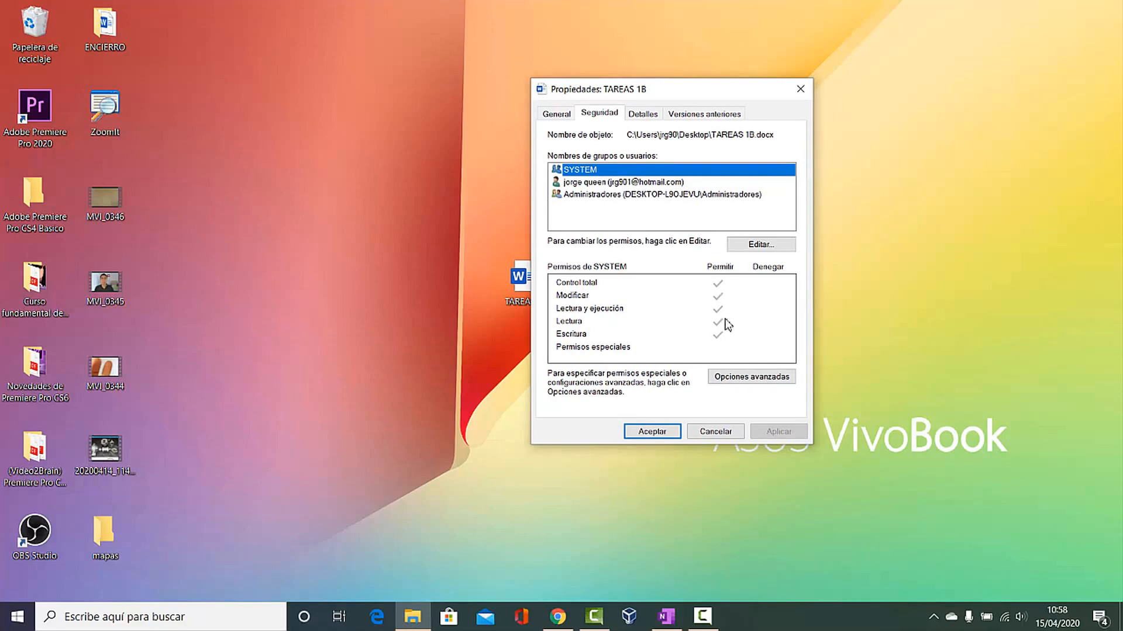
{"action": "left_click", "coordinate": [585, 185]}
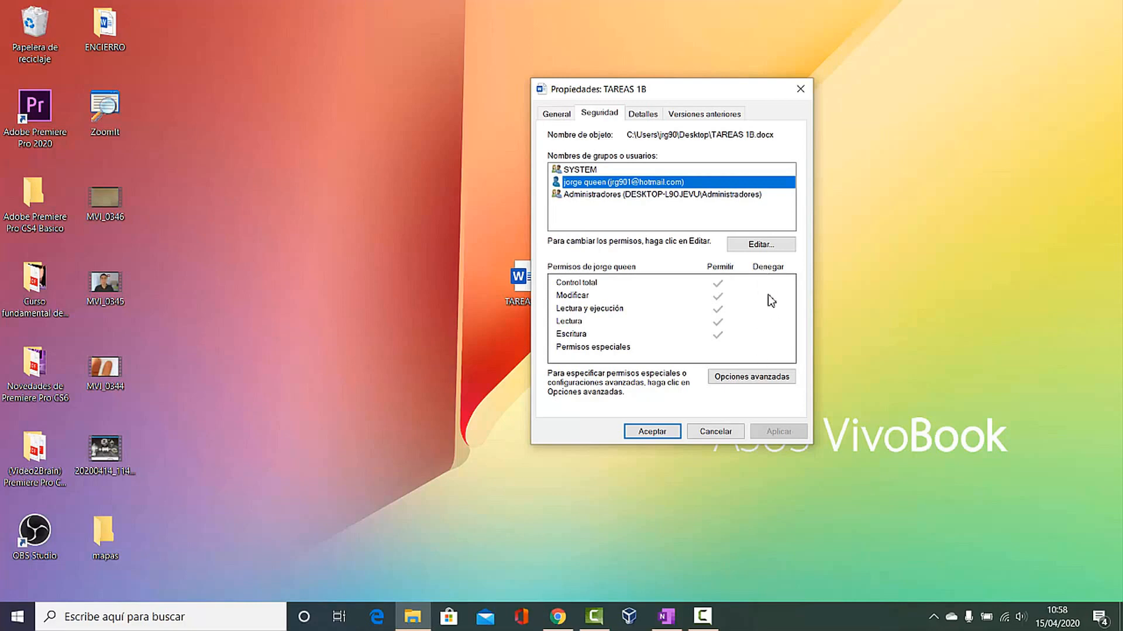
Deny the Modificar permission on TAREAS 1B for the personal user account, and apply the change.
{"action": "left_click", "coordinate": [761, 246]}
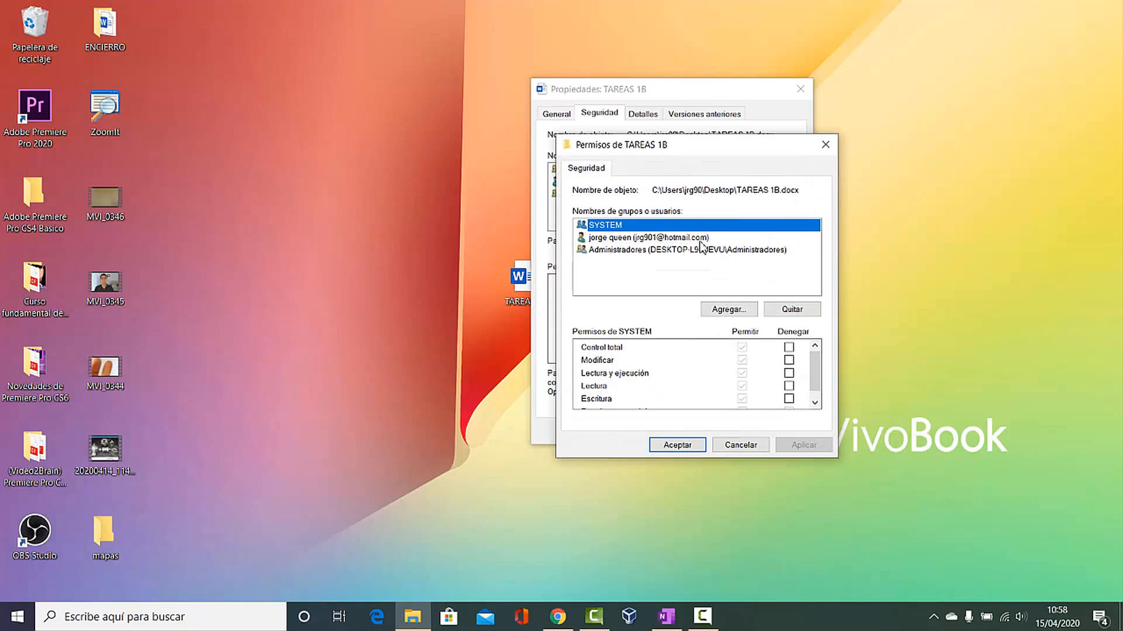
{"action": "left_click", "coordinate": [666, 239]}
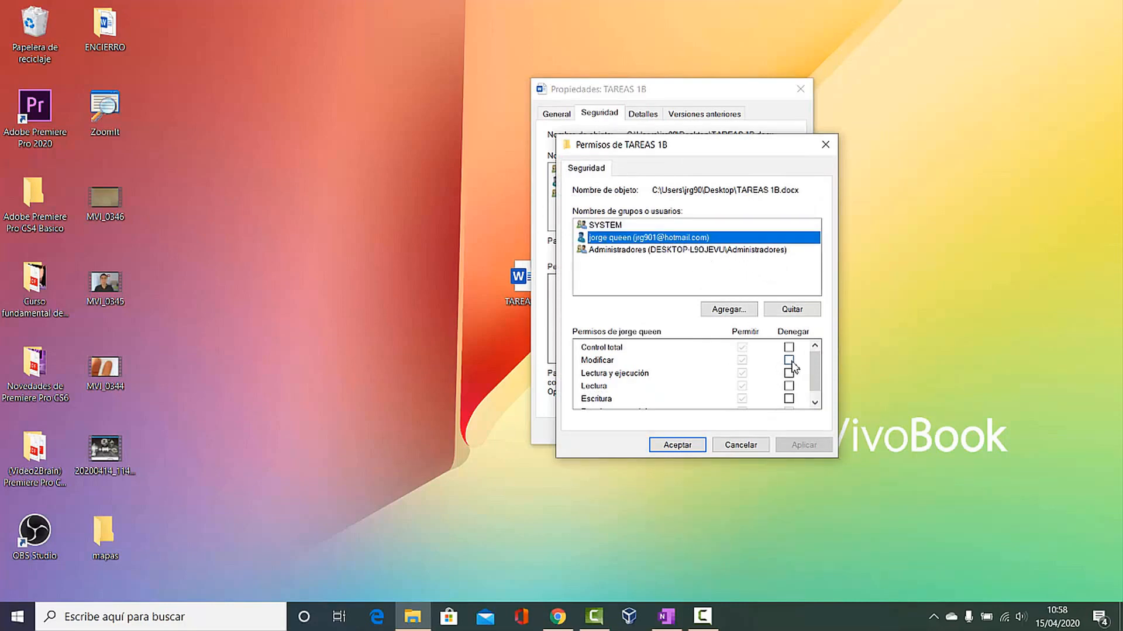
{"action": "left_click", "coordinate": [789, 361]}
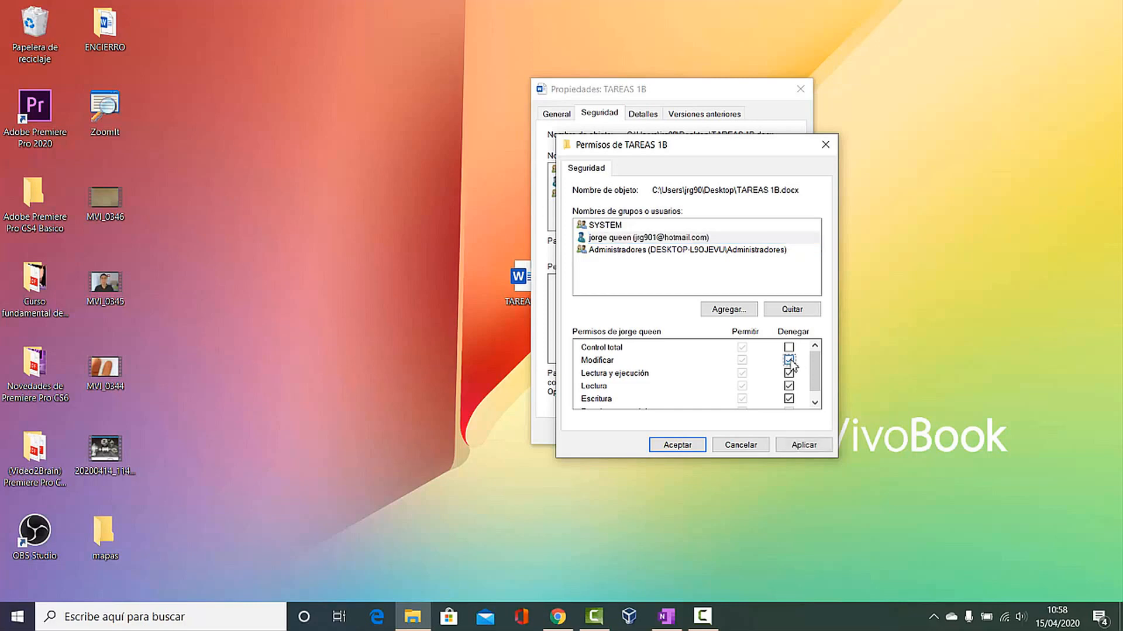
{"action": "left_click", "coordinate": [798, 446]}
{"action": "left_click", "coordinate": [623, 385]}
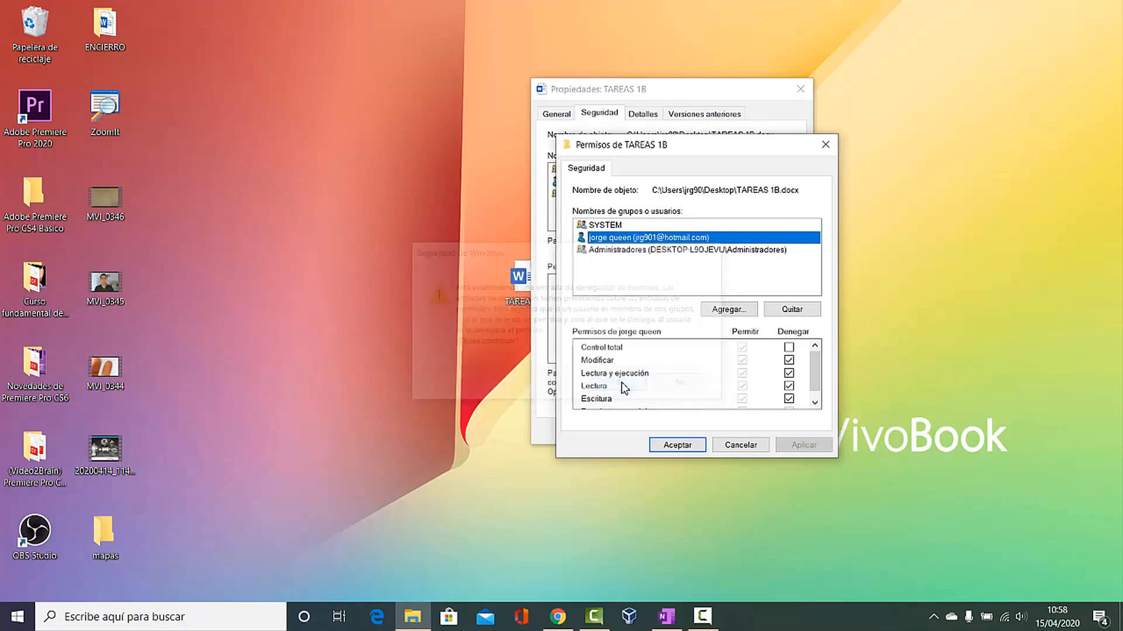
{"action": "left_click", "coordinate": [678, 446]}
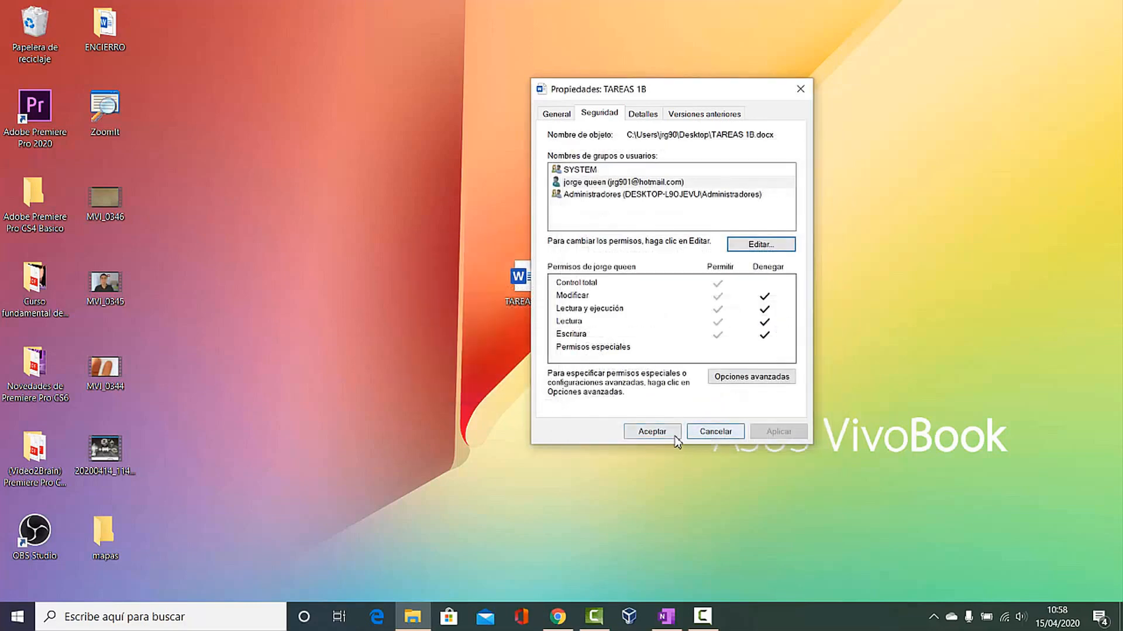
{"action": "left_click", "coordinate": [662, 436]}
{"action": "left_click", "coordinate": [662, 436]}
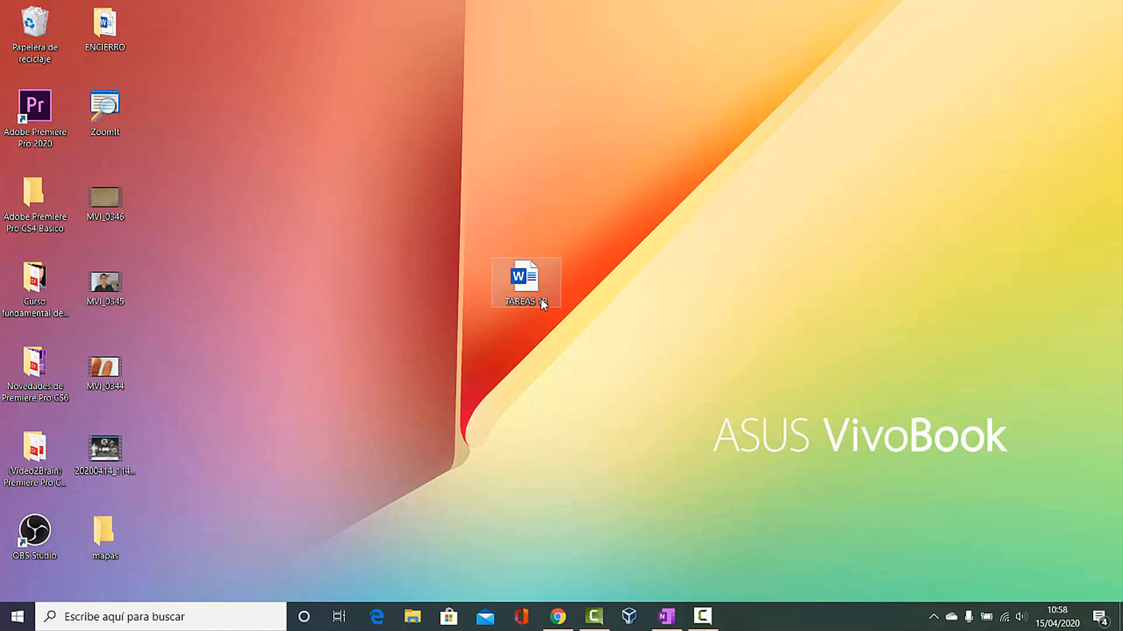
Try to open the TAREAS 1B document in Word to test the denied access, and close Word.
{"action": "double_click", "coordinate": [528, 286]}
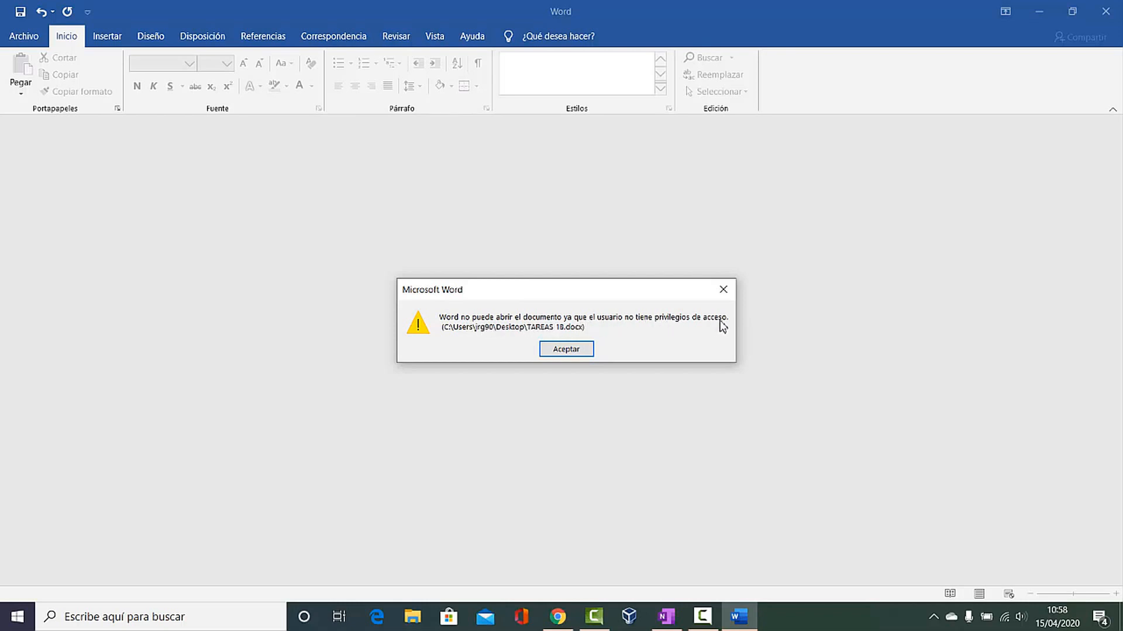
{"action": "left_click", "coordinate": [569, 350]}
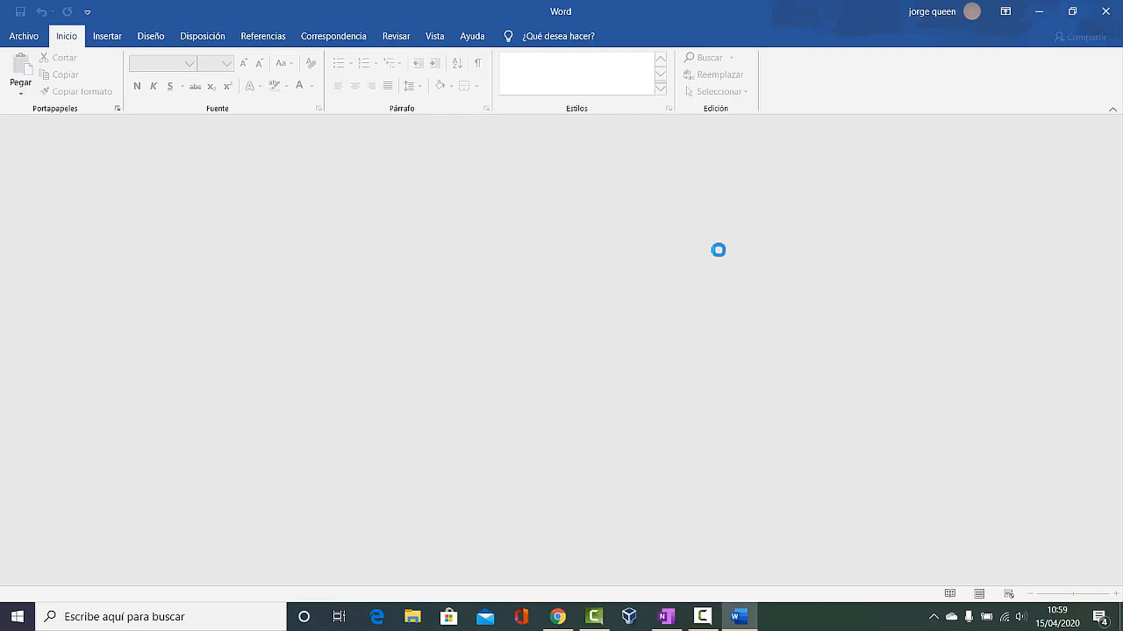
{"action": "left_click", "coordinate": [1104, 13]}
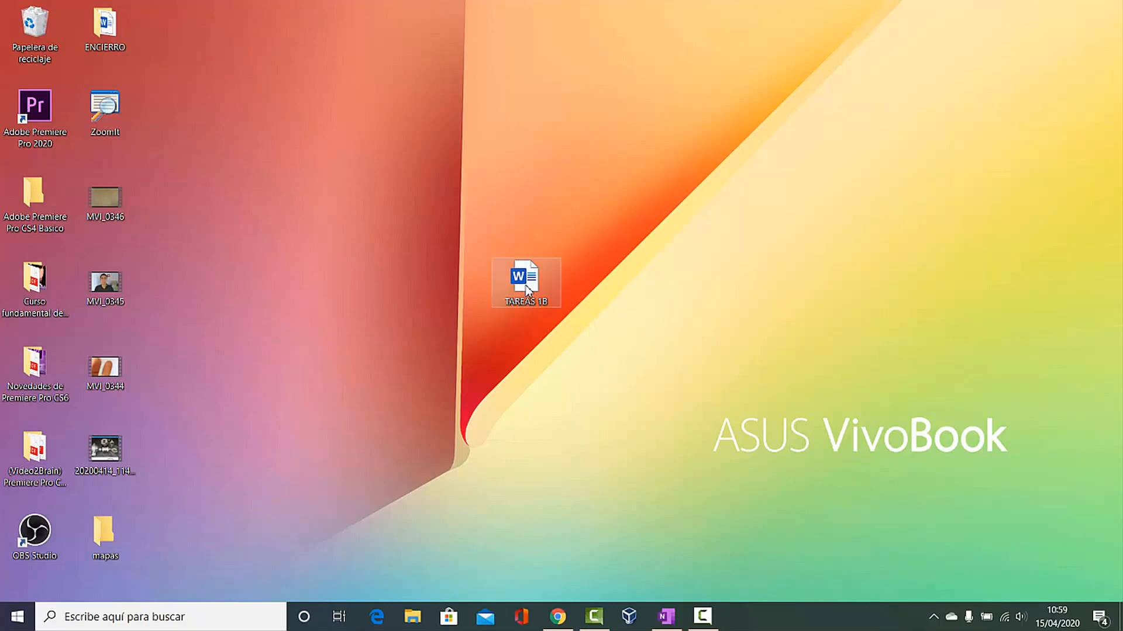
Open the permissions editor for TAREAS 1B from its security properties, and place it beside the properties window.
{"action": "mouse_move", "coordinate": [526, 285]}
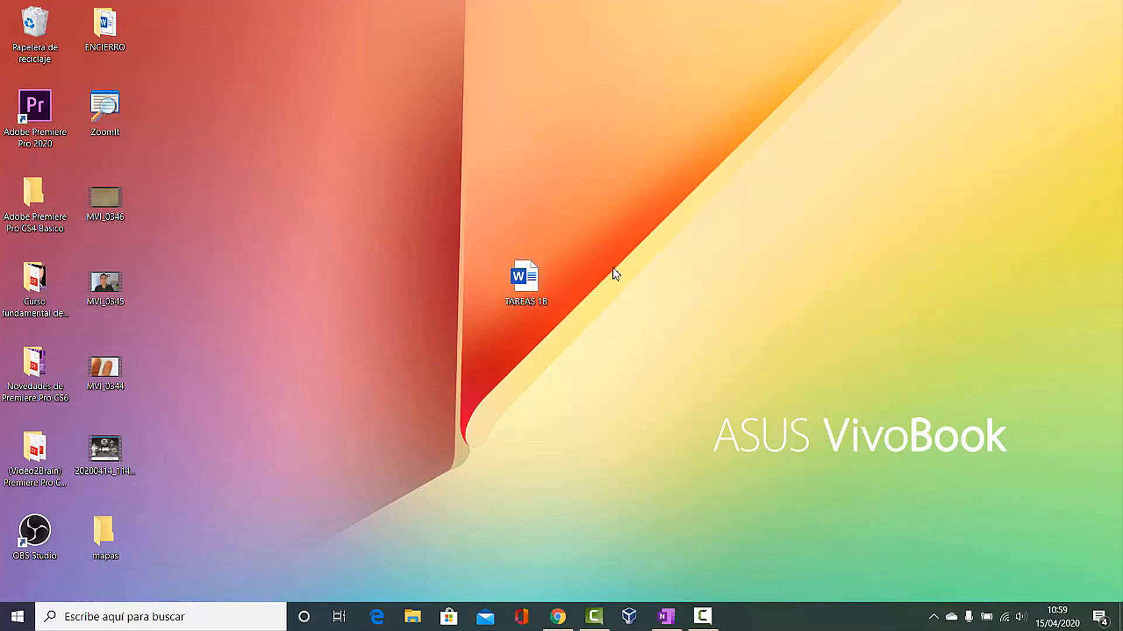
{"action": "right_click", "coordinate": [533, 294]}
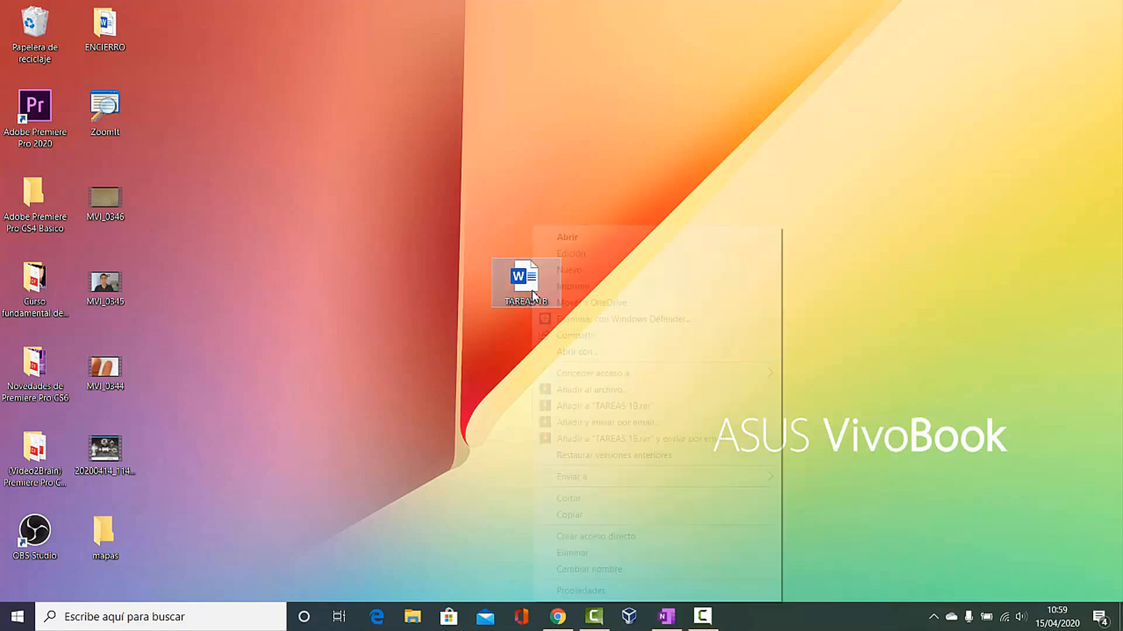
{"action": "left_click", "coordinate": [579, 590]}
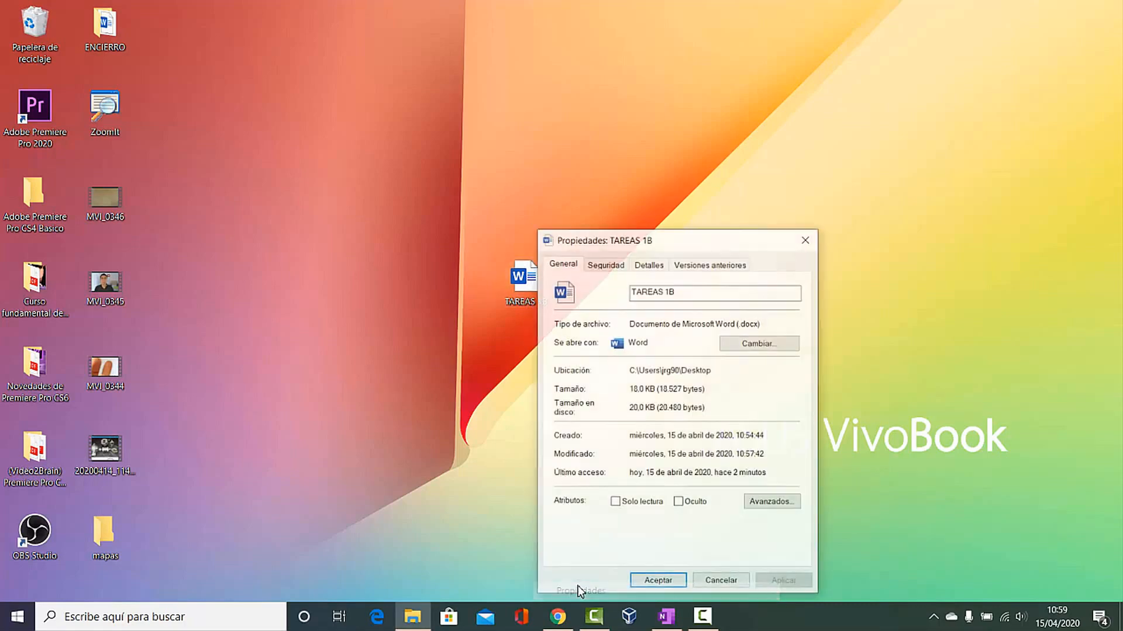
{"action": "left_click_drag", "start_coordinate": [665, 243], "coordinate": [534, 103]}
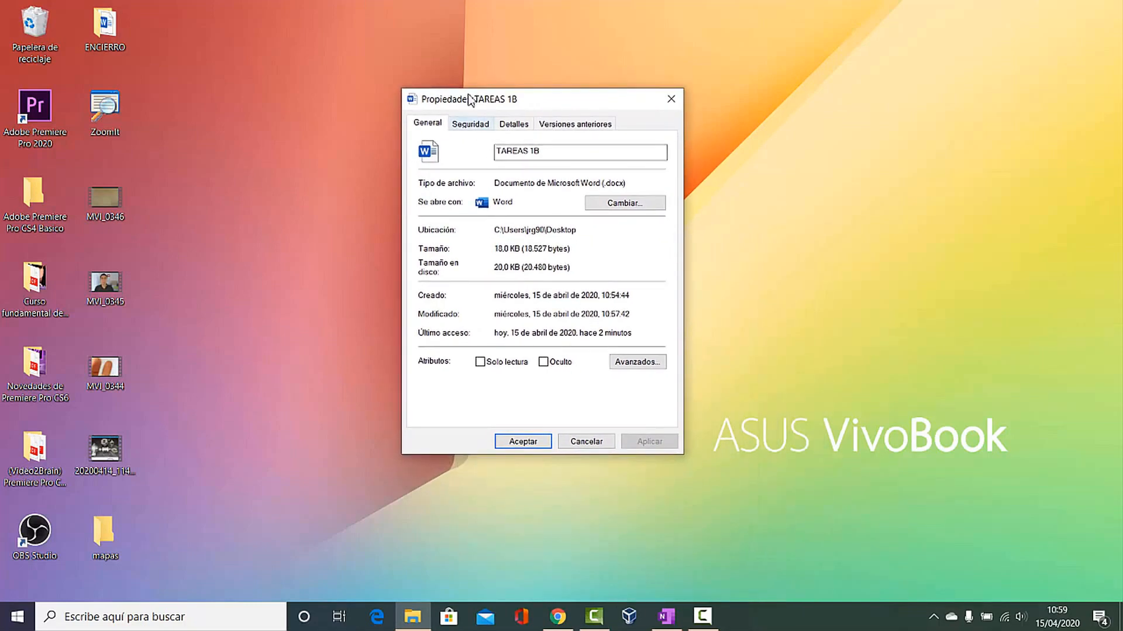
{"action": "left_click", "coordinate": [470, 124]}
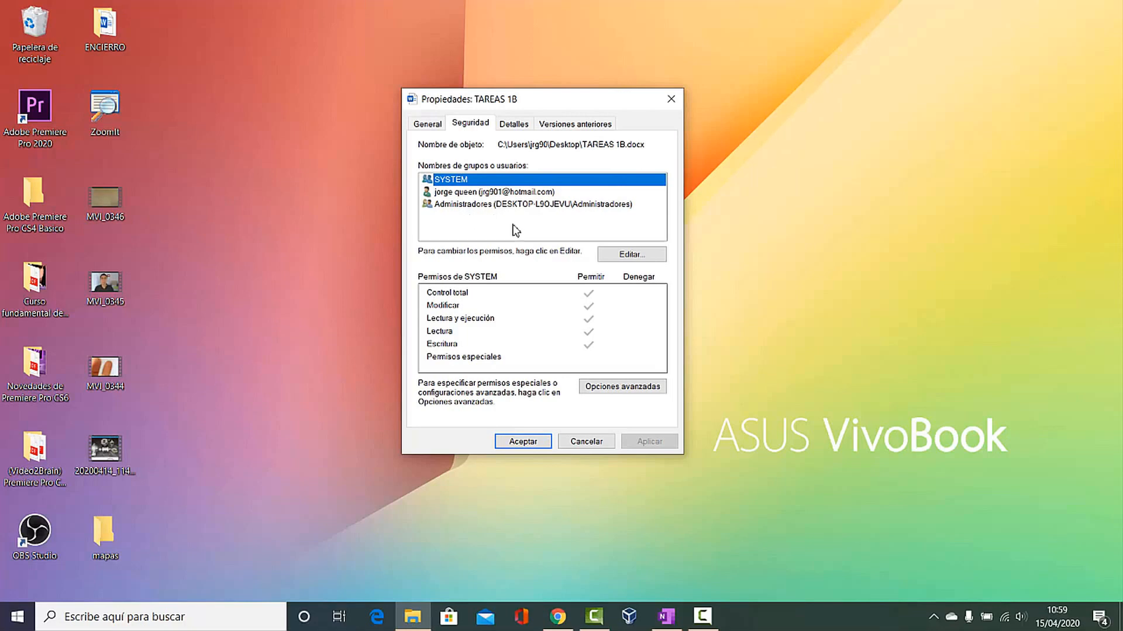
{"action": "left_click", "coordinate": [638, 256]}
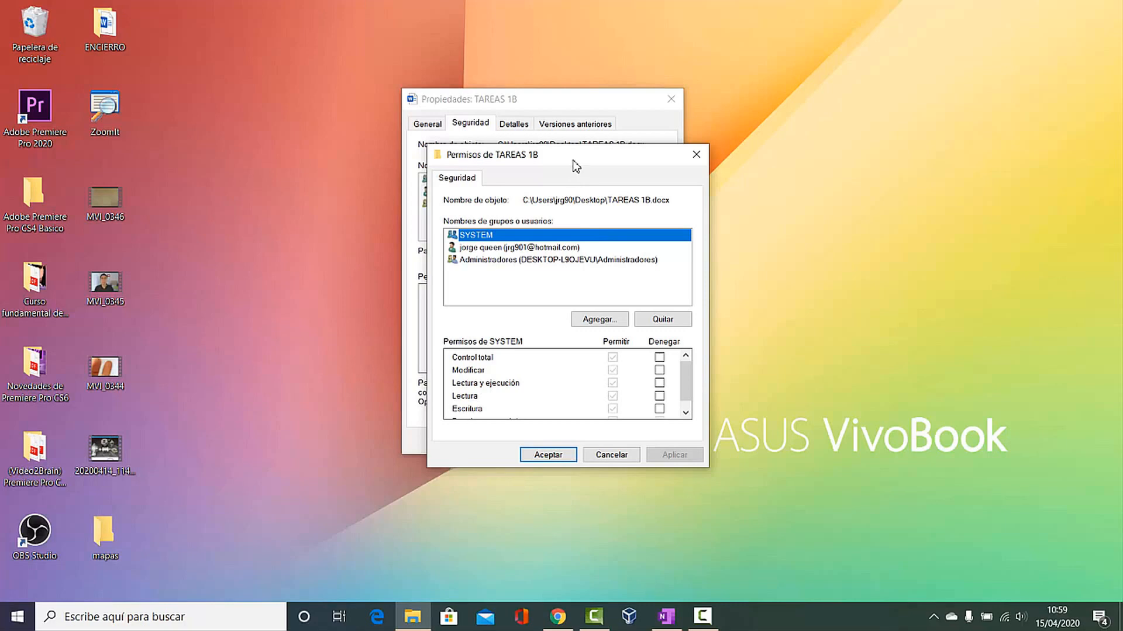
{"action": "left_click_drag", "start_coordinate": [576, 165], "coordinate": [783, 117]}
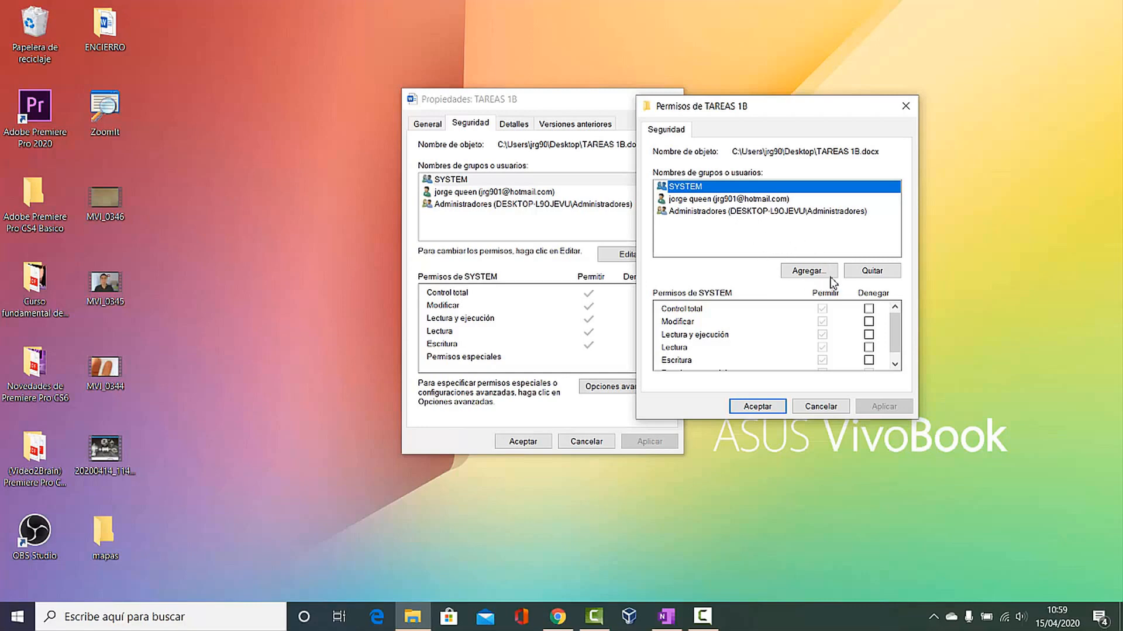
Start adding a user or group to the TAREAS 1B permissions and search for all available accounts with the advanced options.
{"action": "left_click", "coordinate": [820, 273]}
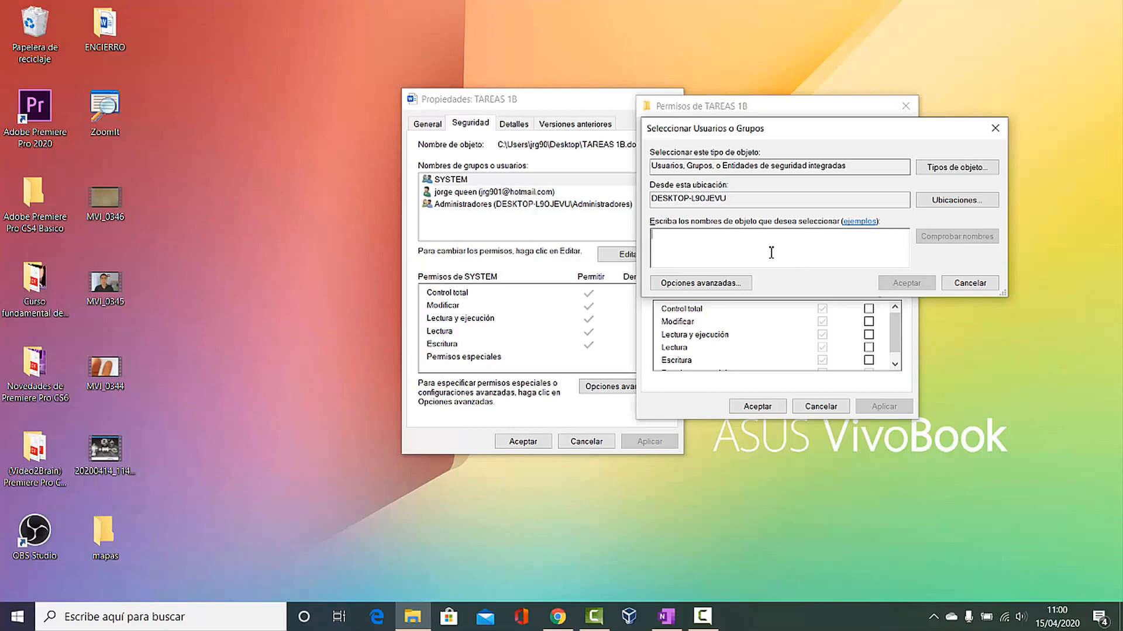
{"action": "left_click", "coordinate": [710, 284]}
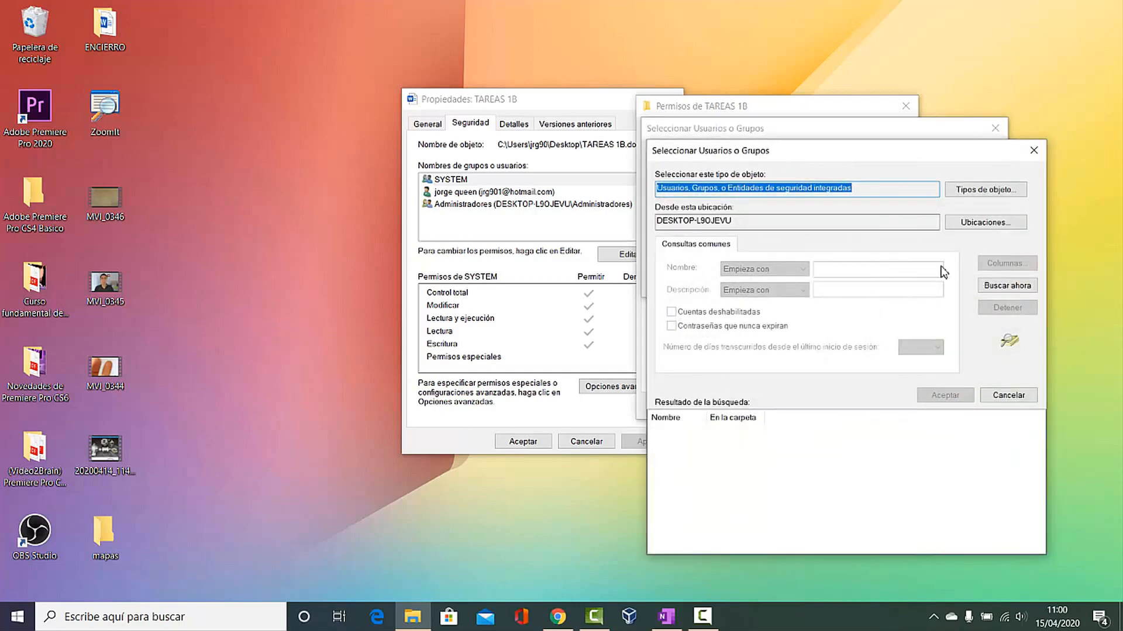
{"action": "left_click", "coordinate": [1005, 287]}
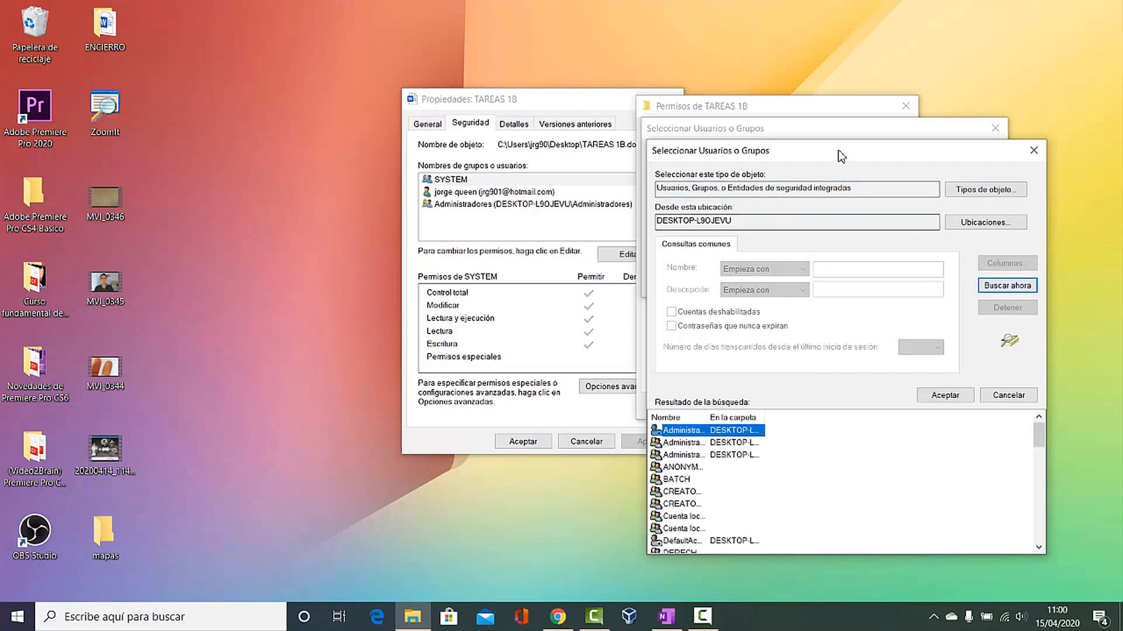
{"action": "left_click_drag", "start_coordinate": [841, 154], "coordinate": [495, 88]}
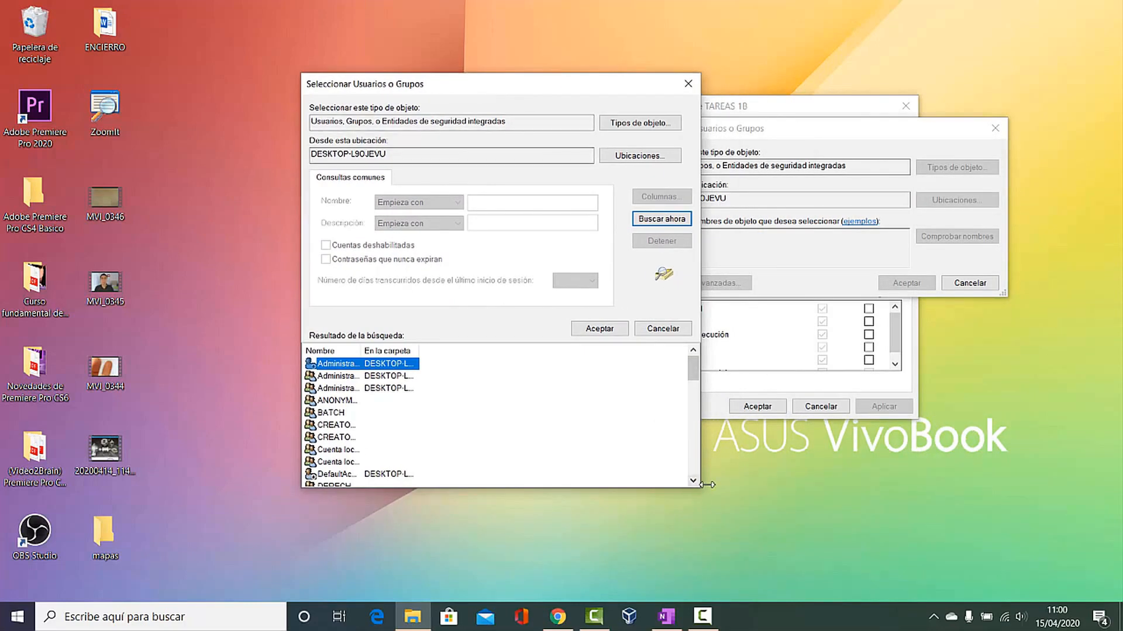
Widen the name column of the account search results, and add the Invitados group to the TAREAS 1B permissions.
{"action": "scroll", "coordinate": [700, 489], "scroll_direction": "down", "scroll_amount": 2}
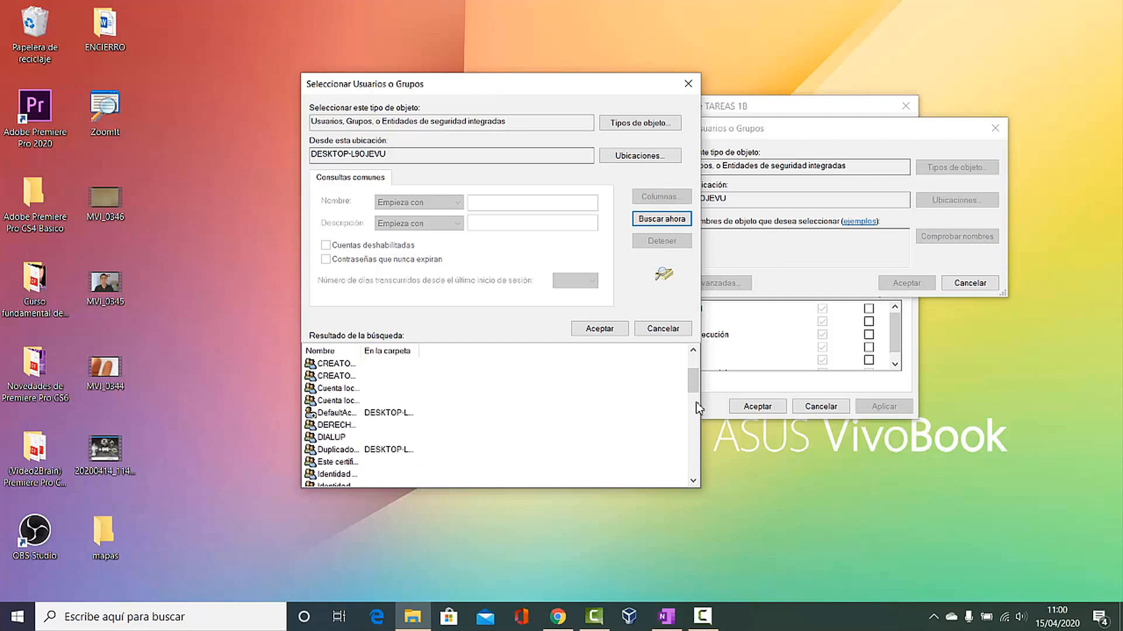
{"action": "left_click_drag", "start_coordinate": [694, 389], "coordinate": [704, 358]}
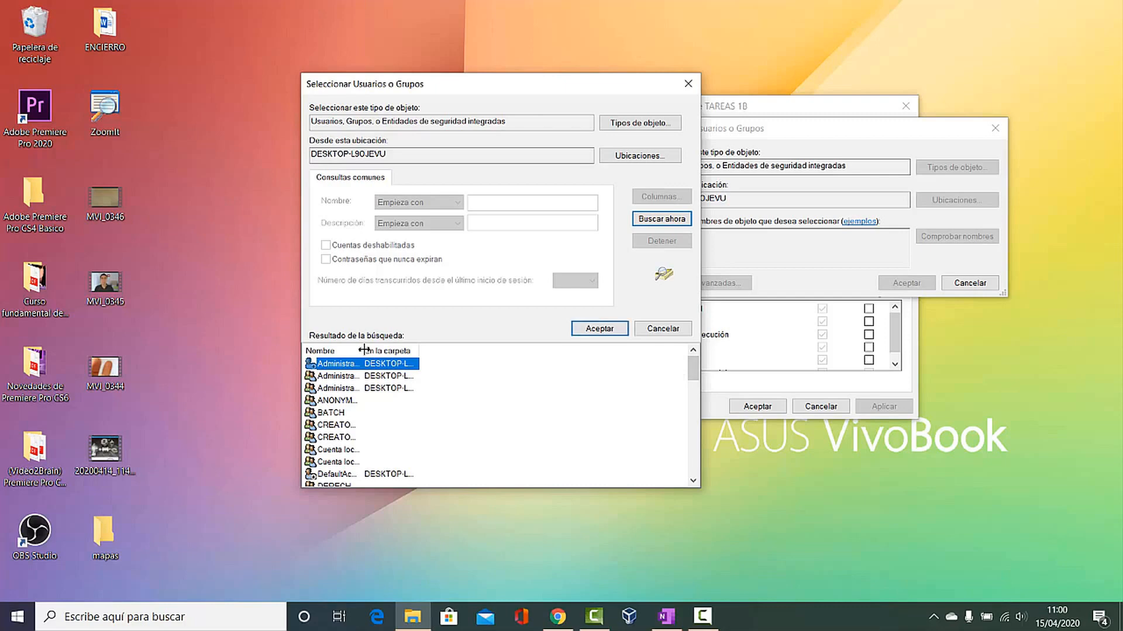
{"action": "left_click_drag", "start_coordinate": [362, 350], "coordinate": [504, 351]}
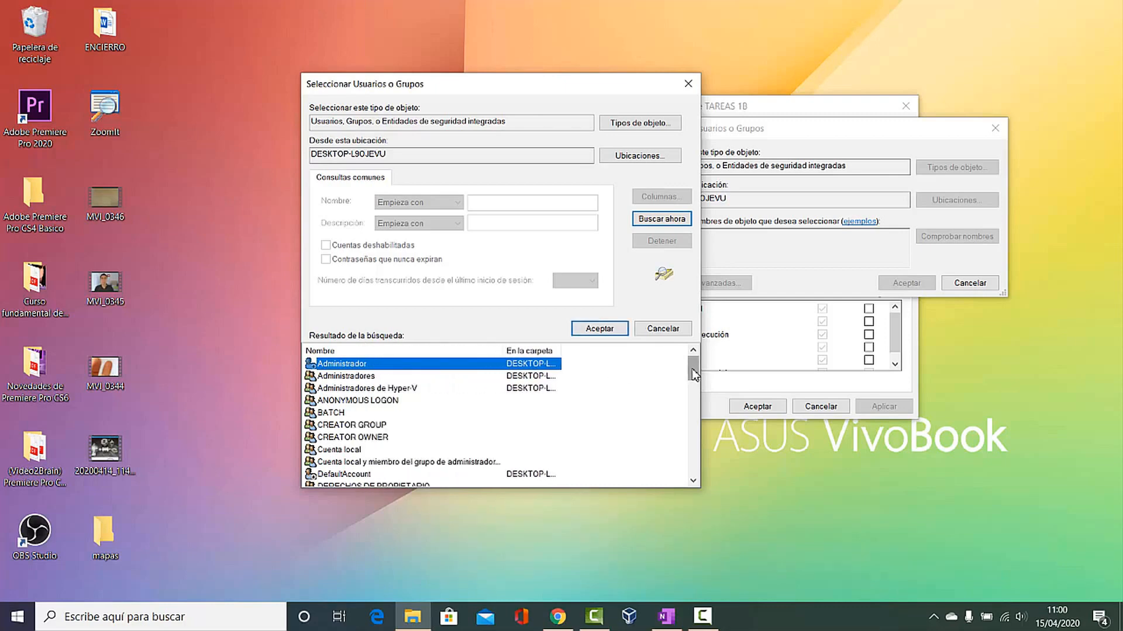
{"action": "left_click_drag", "start_coordinate": [694, 376], "coordinate": [696, 405]}
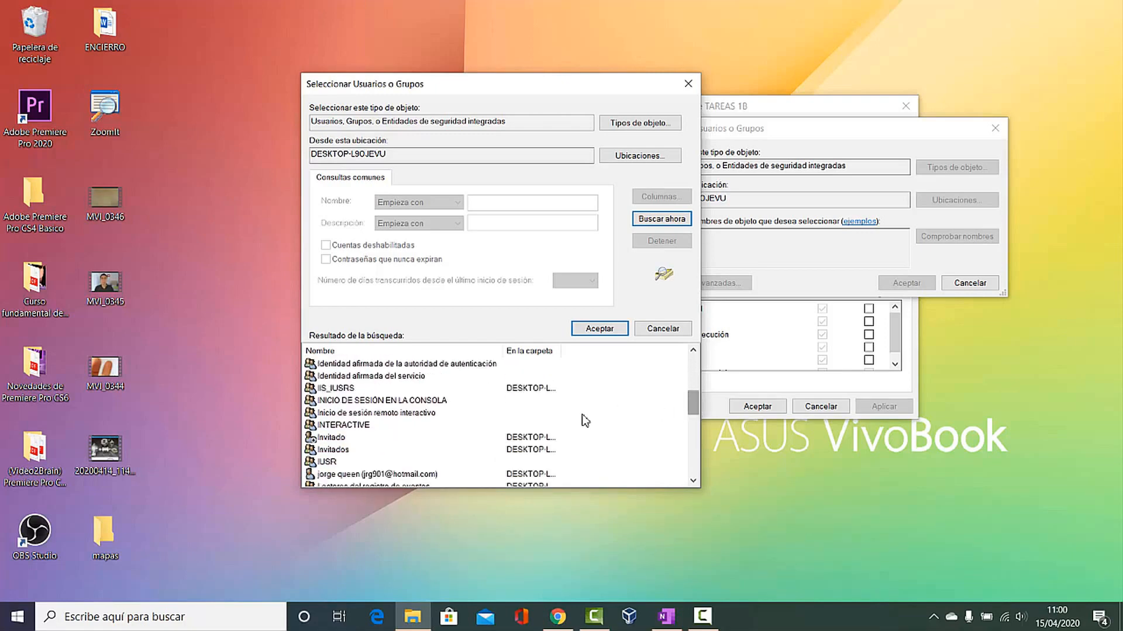
{"action": "left_click", "coordinate": [345, 451]}
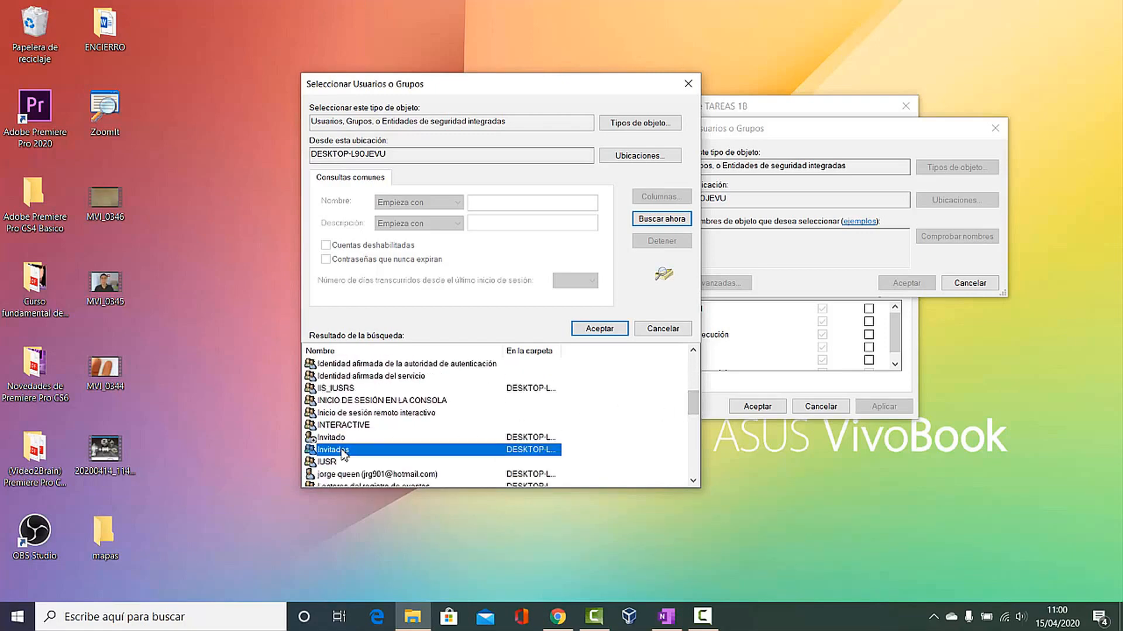
{"action": "left_click", "coordinate": [602, 328]}
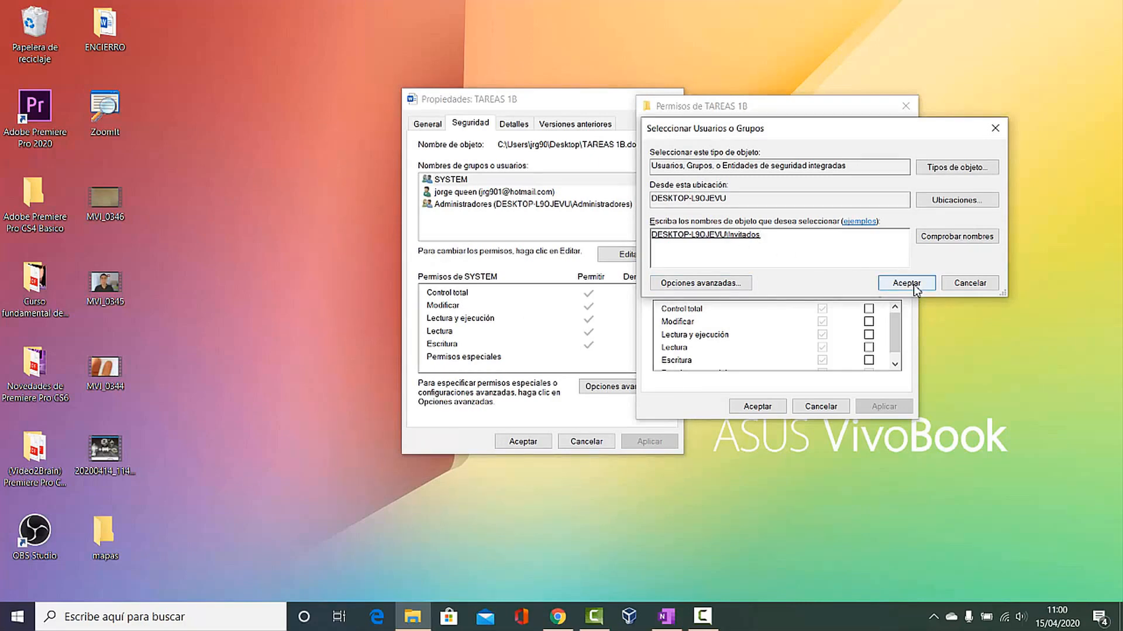
{"action": "left_click", "coordinate": [886, 284]}
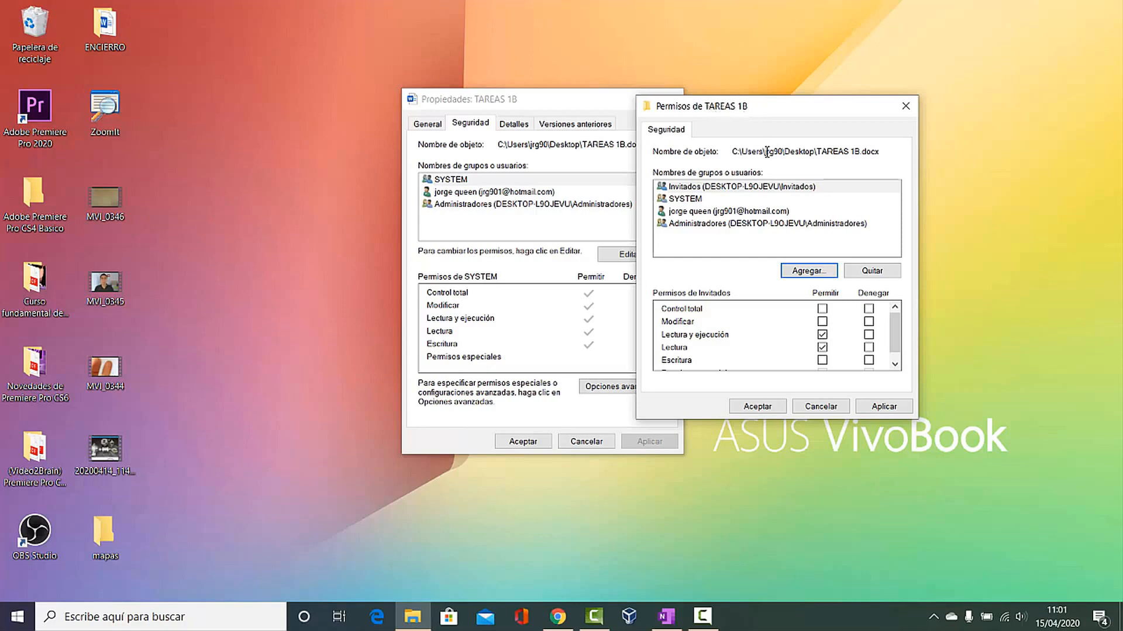
Allow the Invitados group only Lectura and Escritura on TAREAS 1B, leaving no permission denied.
{"action": "left_click", "coordinate": [706, 188]}
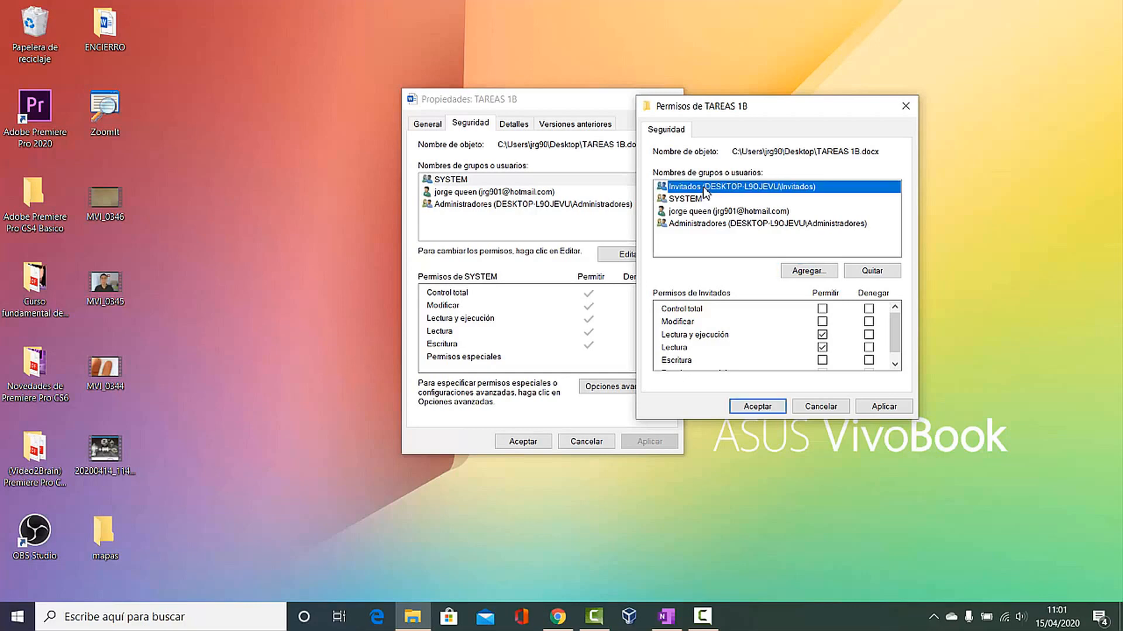
{"action": "left_click", "coordinate": [869, 322]}
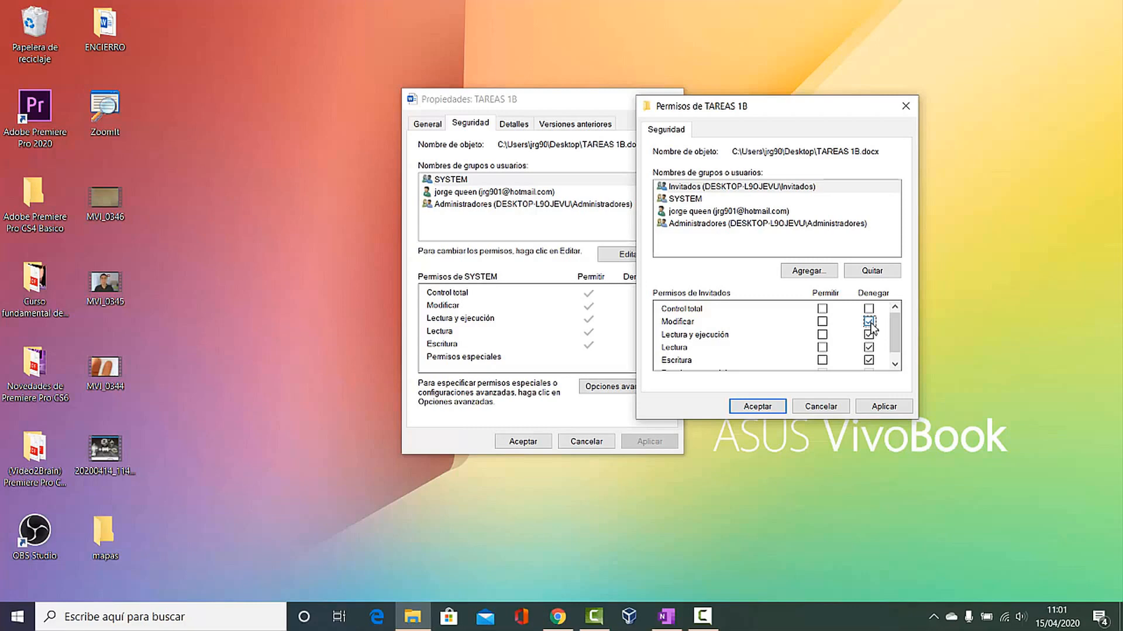
{"action": "left_click", "coordinate": [824, 311]}
{"action": "left_click", "coordinate": [868, 360]}
{"action": "left_click", "coordinate": [822, 361]}
{"action": "left_click", "coordinate": [869, 348]}
{"action": "left_click", "coordinate": [822, 348]}
{"action": "left_click", "coordinate": [732, 187]}
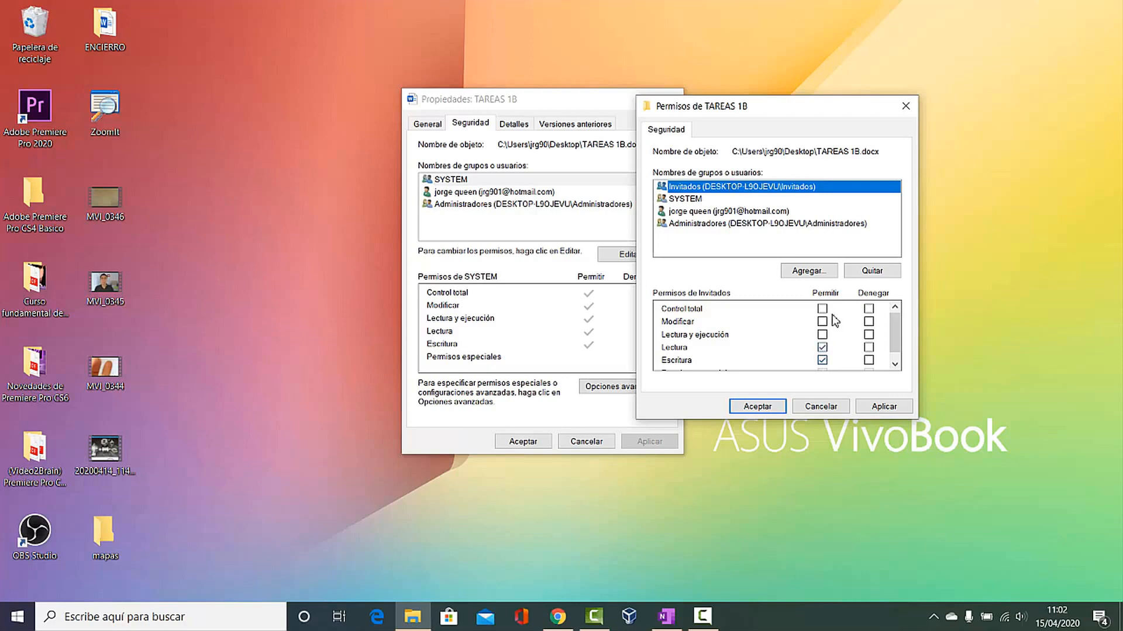
Apply the Invitados permissions, and check the group's entry in the TAREAS 1B security properties before closing them.
{"action": "left_click", "coordinate": [896, 413]}
{"action": "left_click", "coordinate": [757, 408]}
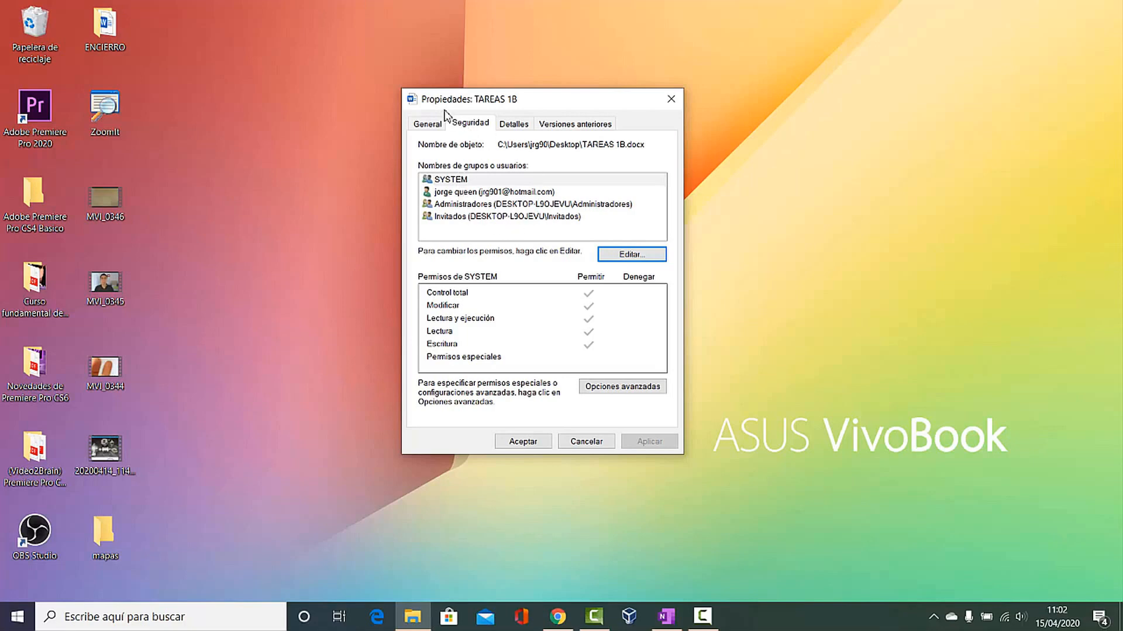
{"action": "left_click", "coordinate": [481, 218]}
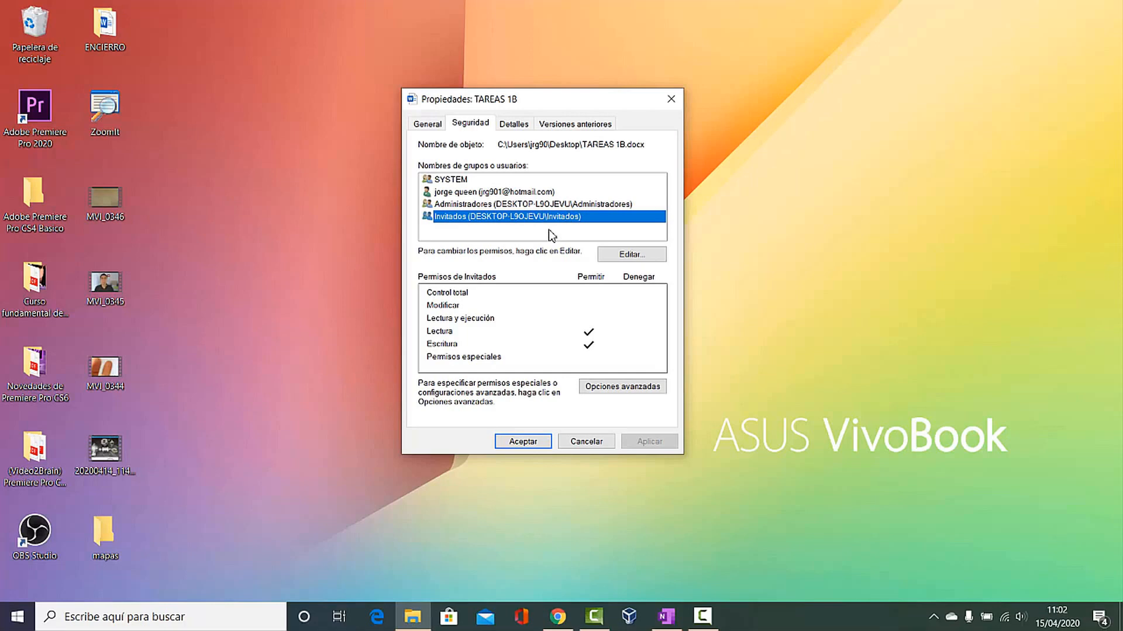
{"action": "left_click", "coordinate": [538, 446]}
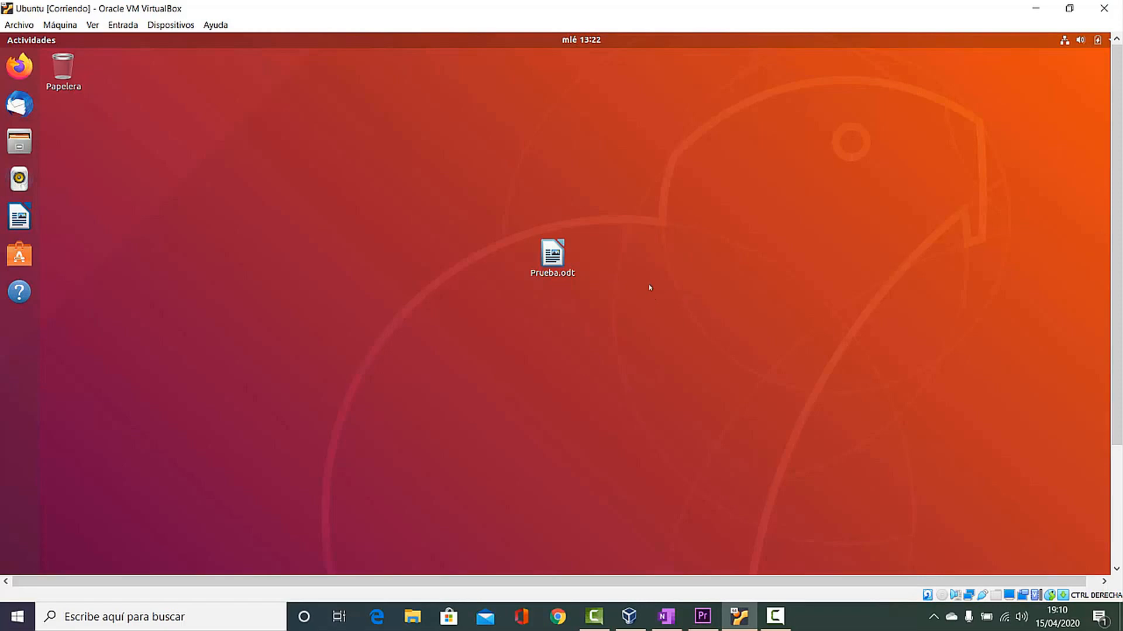
In the Ubuntu virtual machine in VirtualBox, set the owner's access to Prueba.odt to Solo lectura and close the file's properties.
{"action": "right_click", "coordinate": [559, 261]}
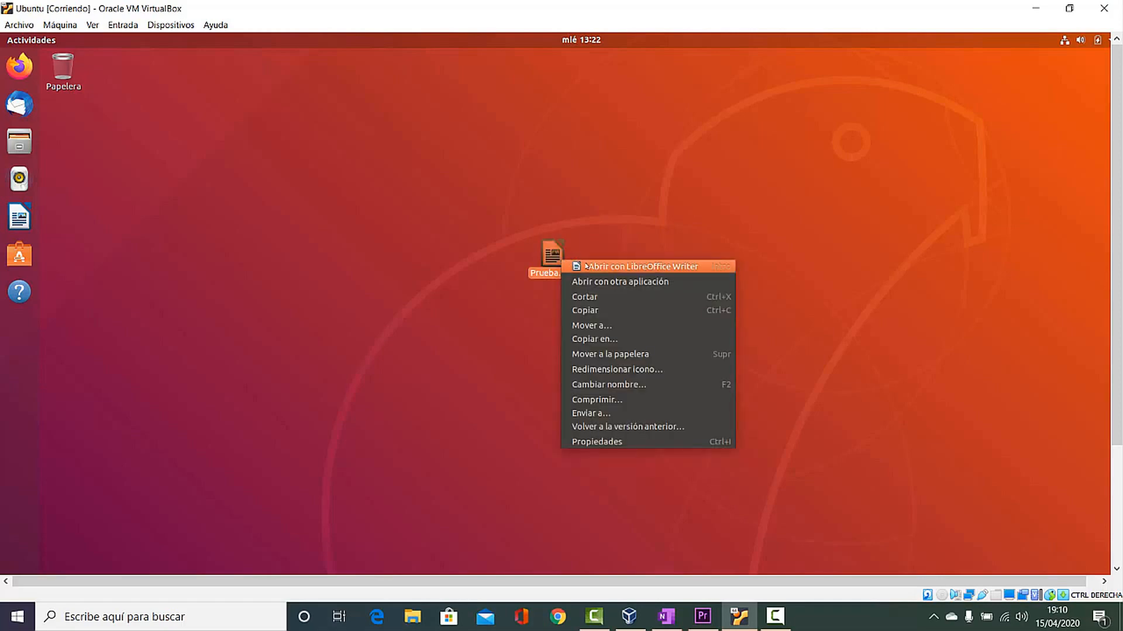
{"action": "left_click", "coordinate": [599, 441]}
{"action": "left_click_drag", "start_coordinate": [567, 256], "coordinate": [782, 144]}
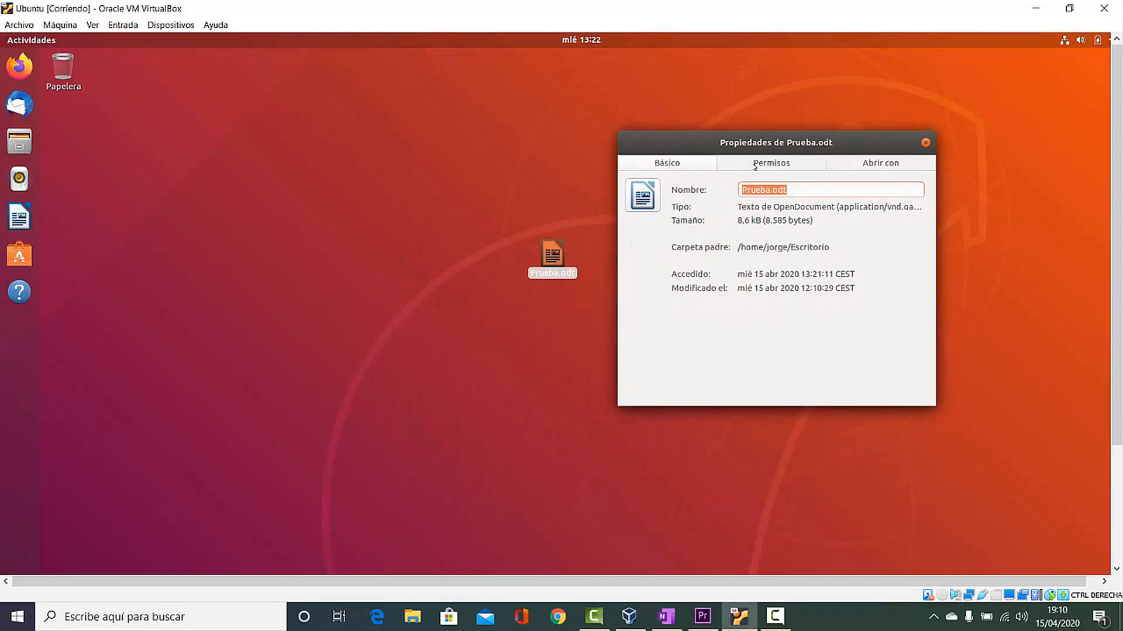
{"action": "left_click", "coordinate": [755, 166]}
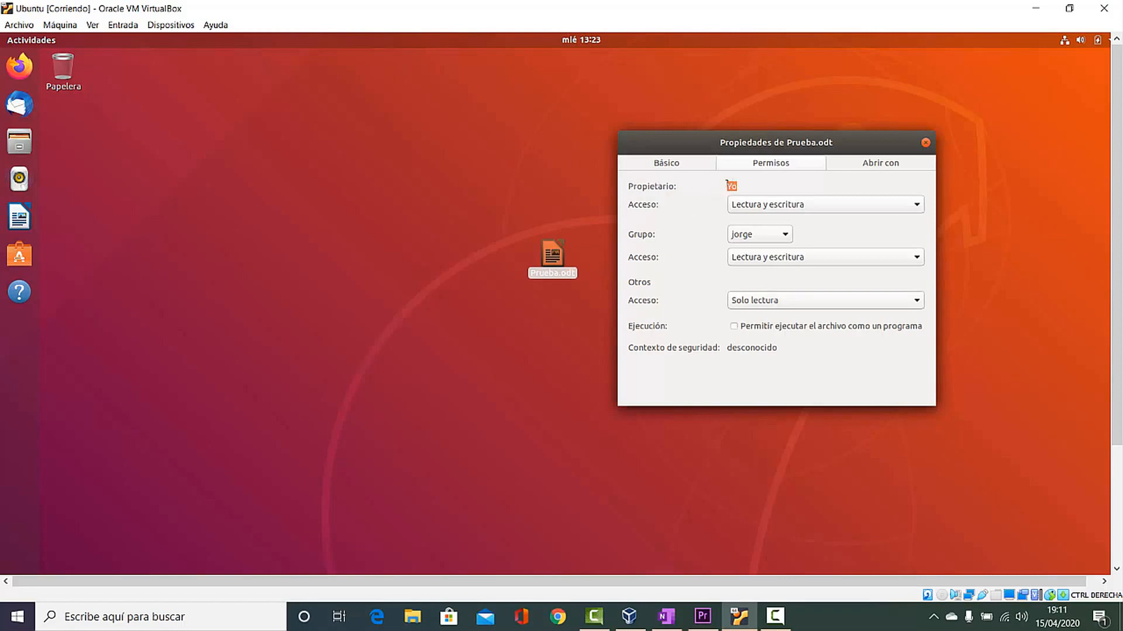
{"action": "left_click", "coordinate": [738, 207]}
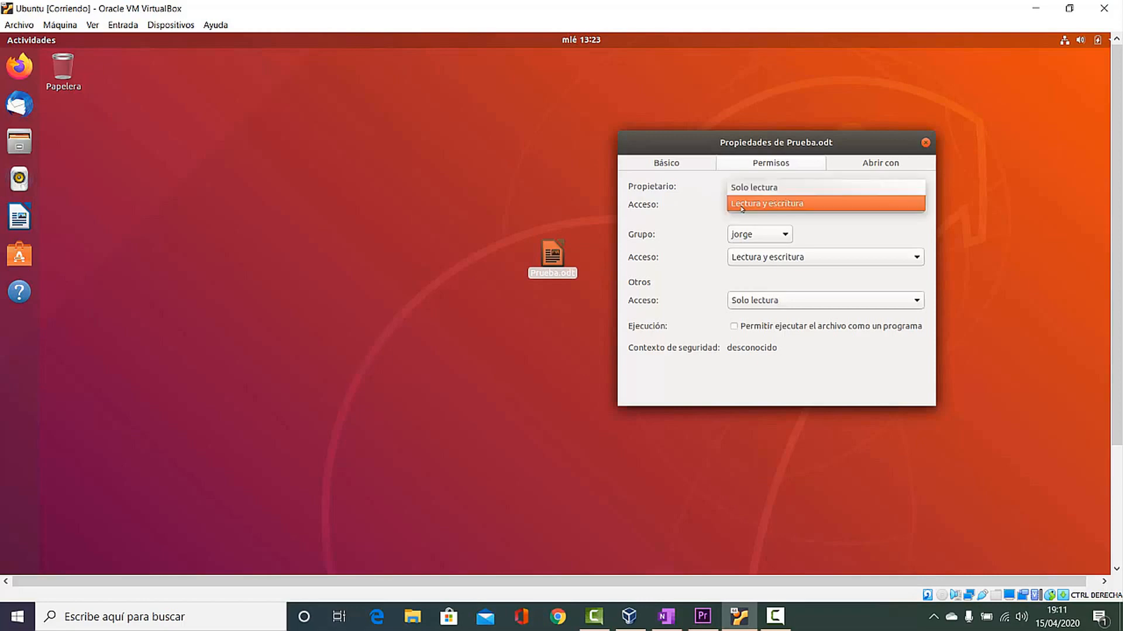
{"action": "left_click", "coordinate": [754, 188]}
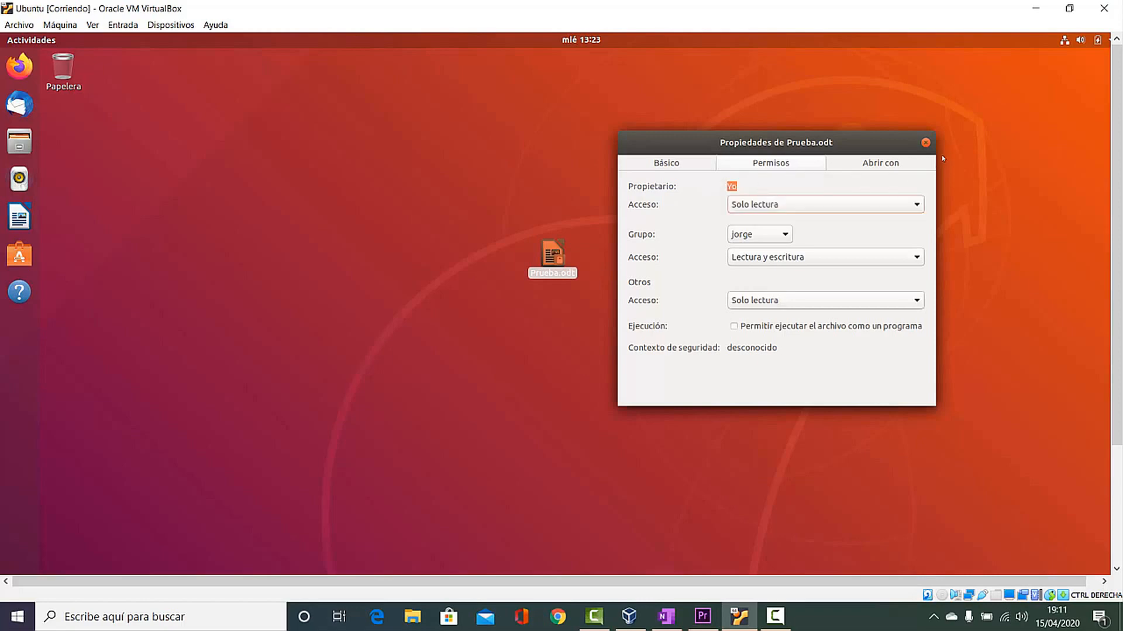
{"action": "left_click", "coordinate": [926, 144]}
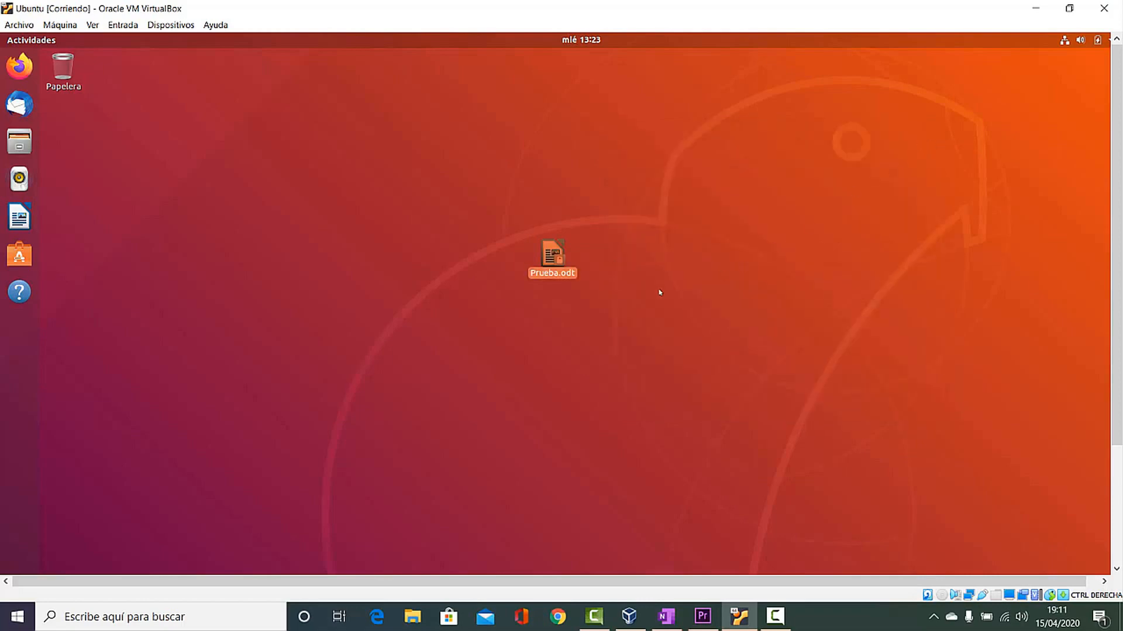
{"action": "left_click", "coordinate": [659, 292]}
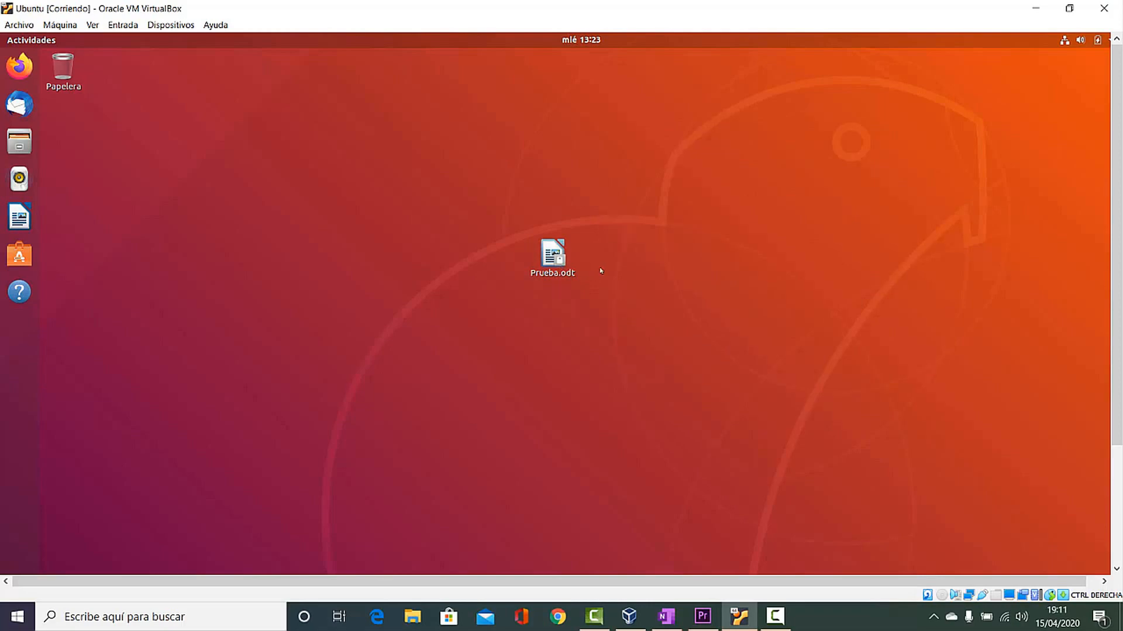
Open Prueba.odt in LibreOffice Writer to test the read-only access on its text line, and close it.
{"action": "double_click", "coordinate": [551, 256]}
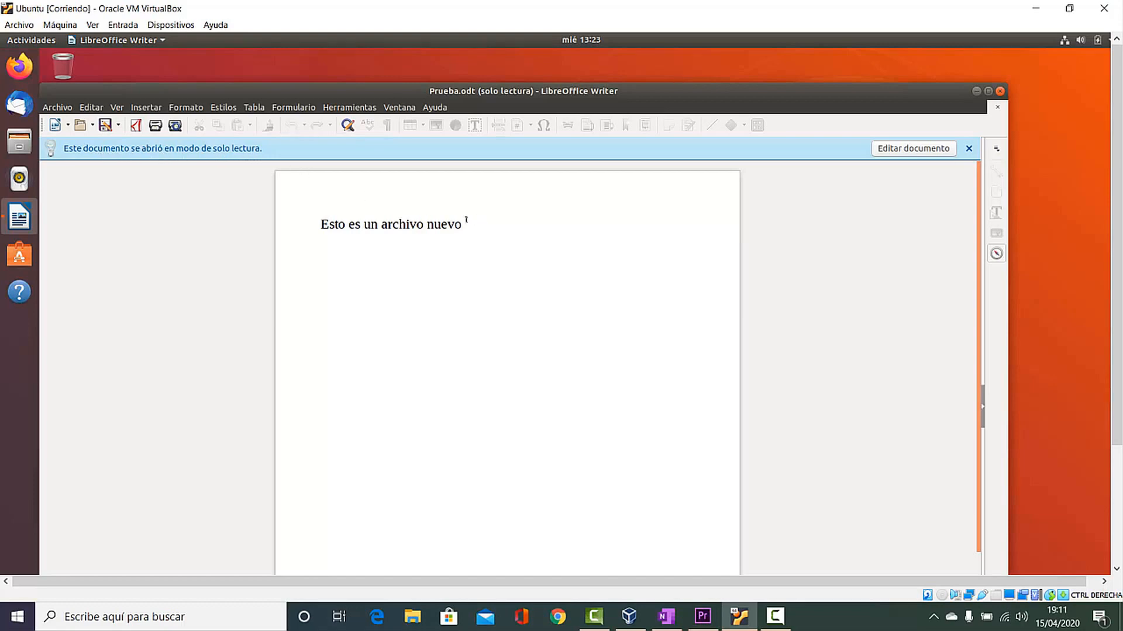
{"action": "triple_click", "coordinate": [466, 220]}
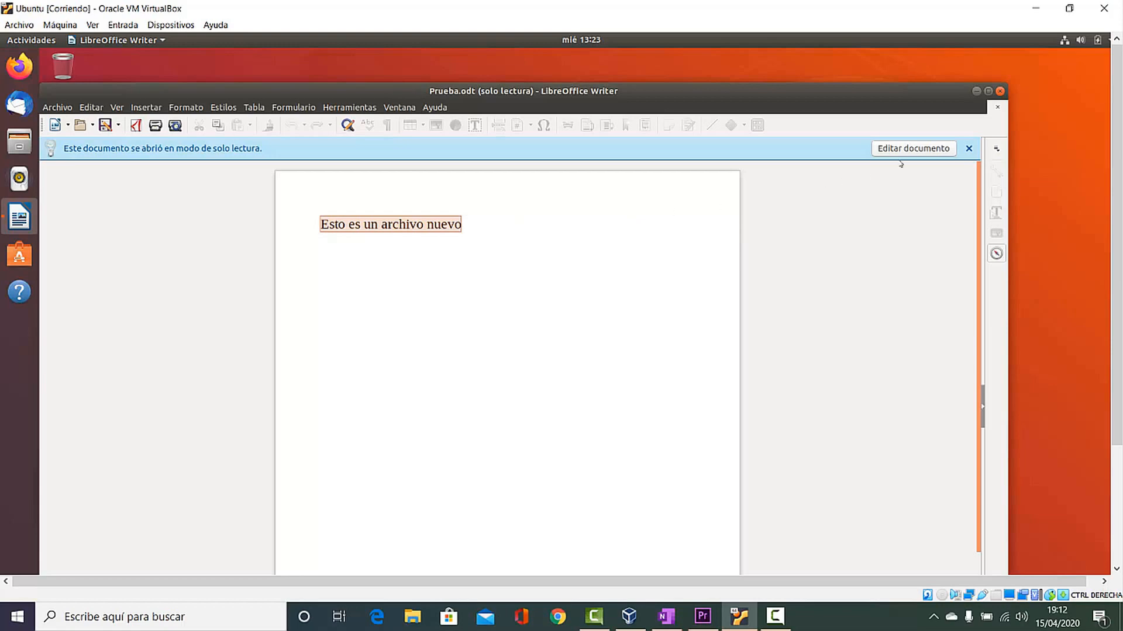
{"action": "left_click", "coordinate": [1000, 90]}
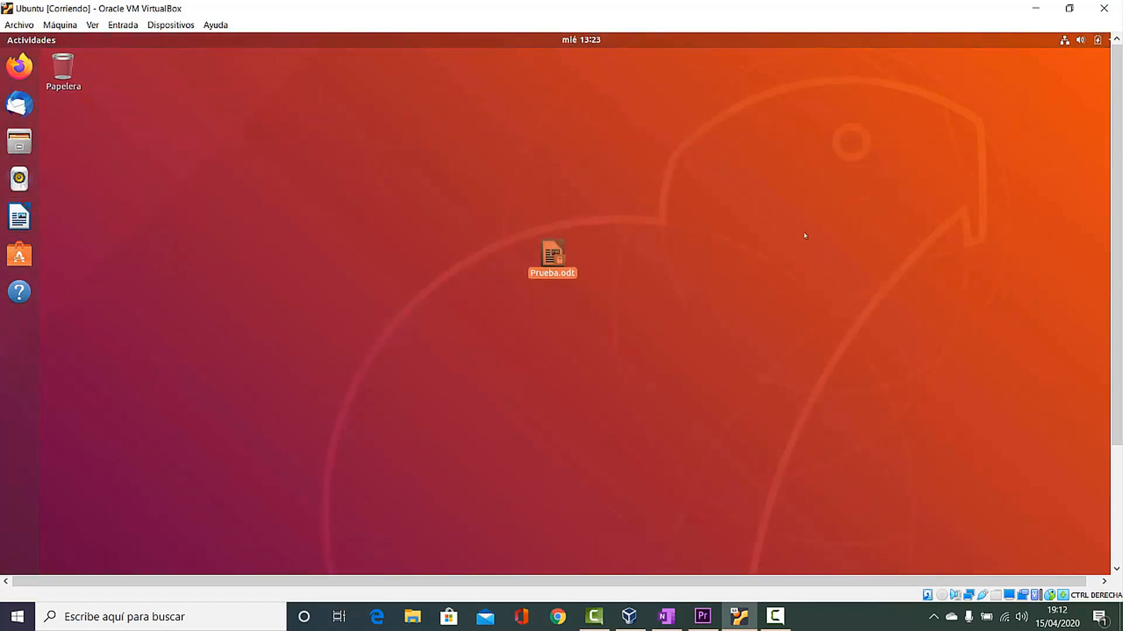
{"action": "left_click", "coordinate": [648, 305]}
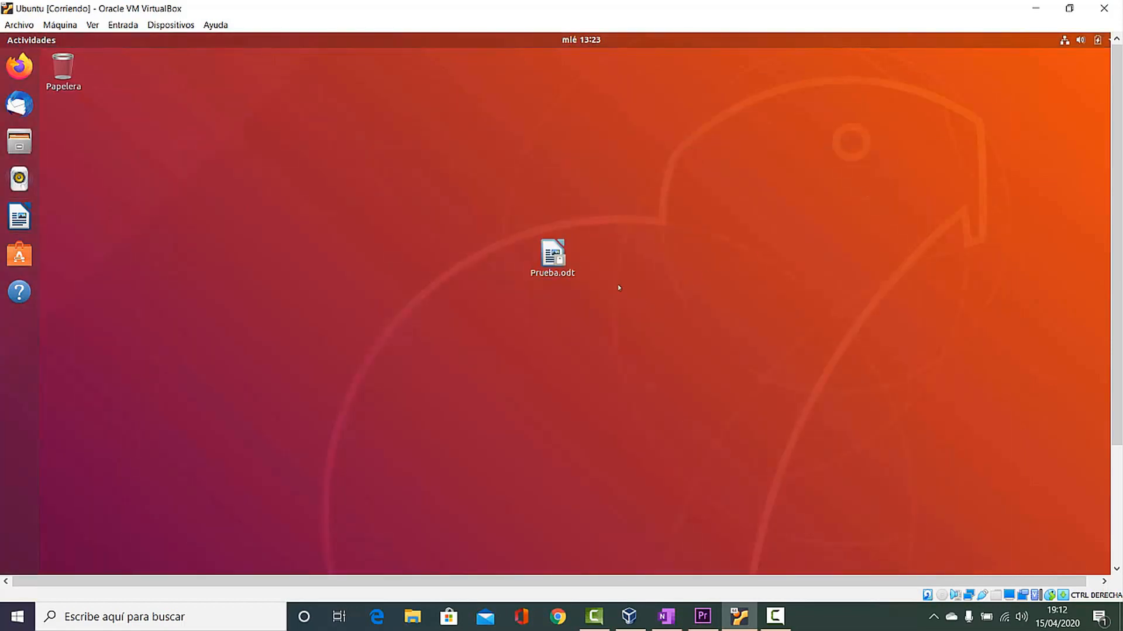
Set the owner's access to Prueba.odt to Lectura y escritura in its permissions, and close the properties.
{"action": "left_click", "coordinate": [554, 257]}
{"action": "right_click", "coordinate": [554, 257]}
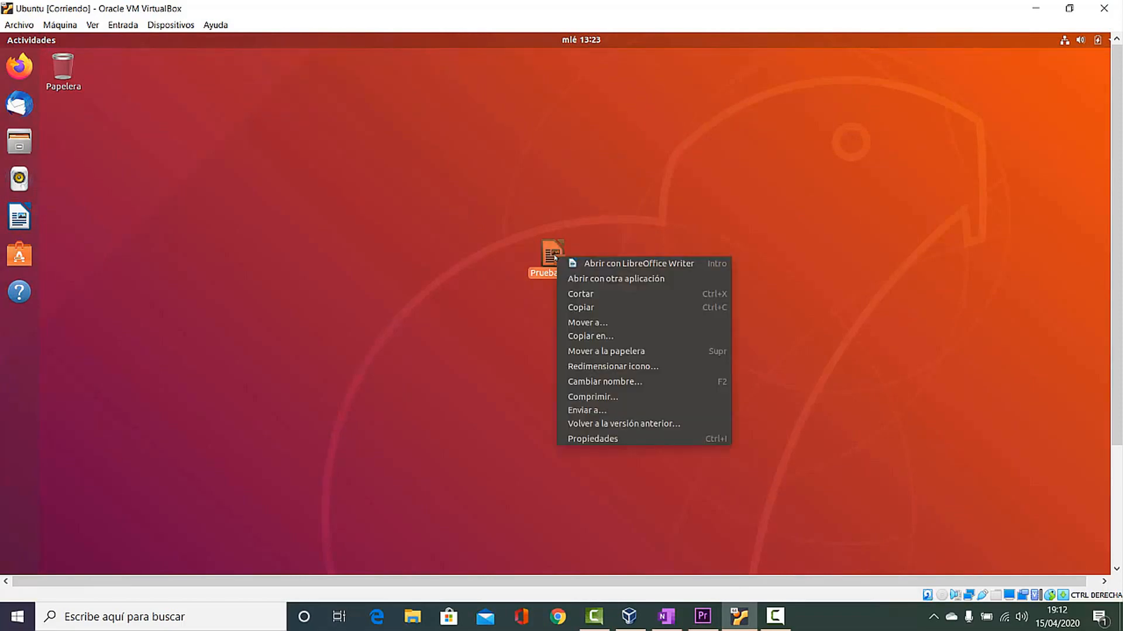
{"action": "left_click", "coordinate": [608, 440]}
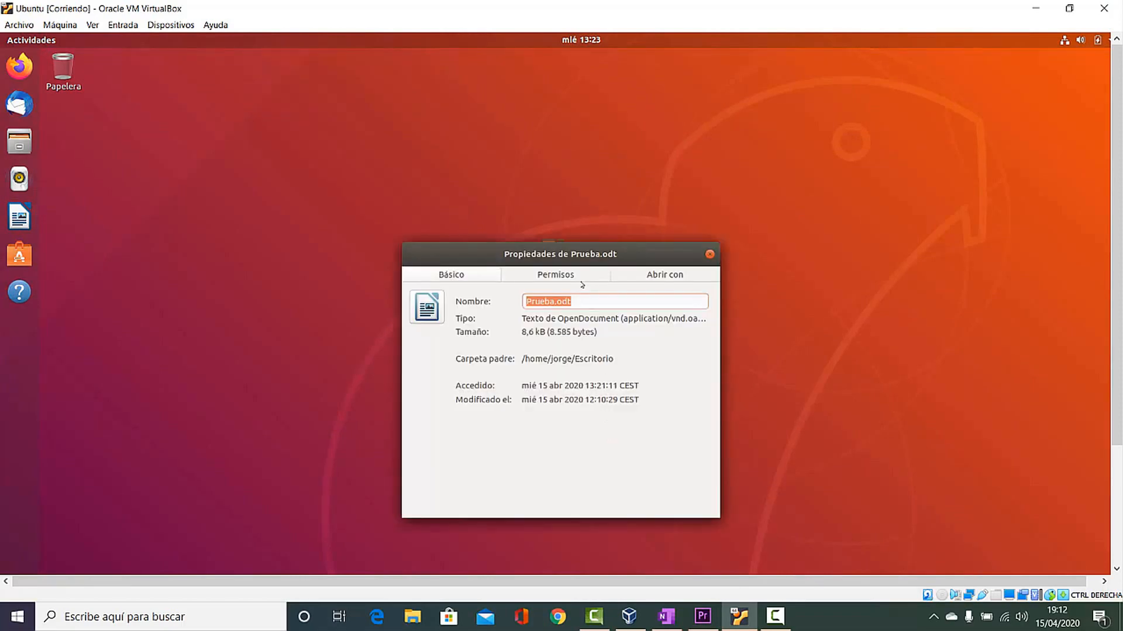
{"action": "left_click", "coordinate": [582, 277]}
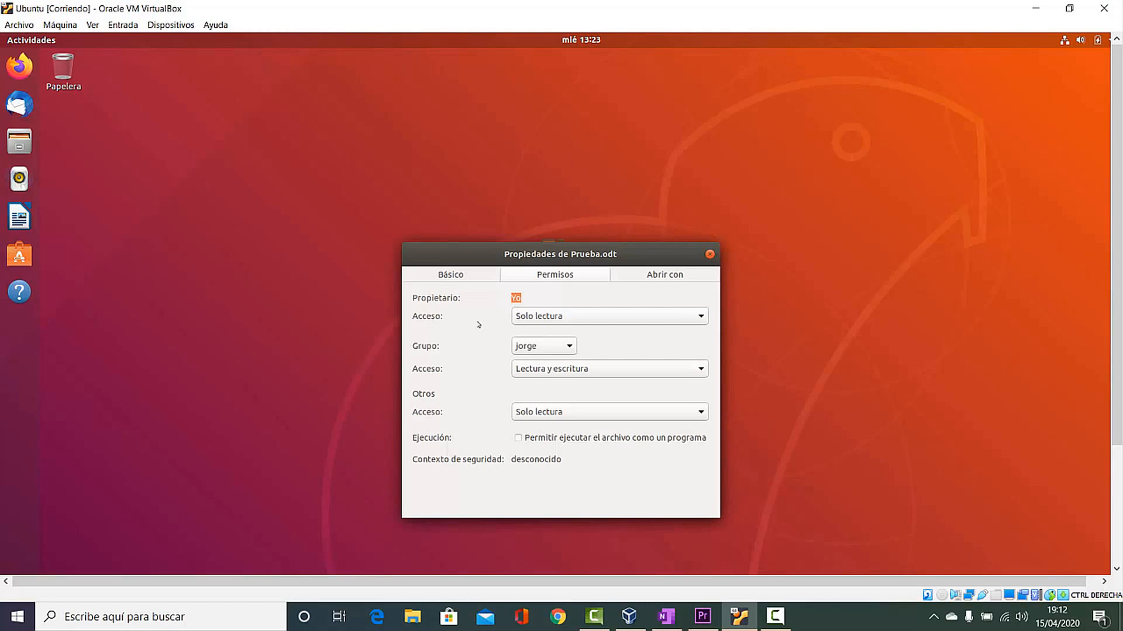
{"action": "left_click", "coordinate": [517, 321]}
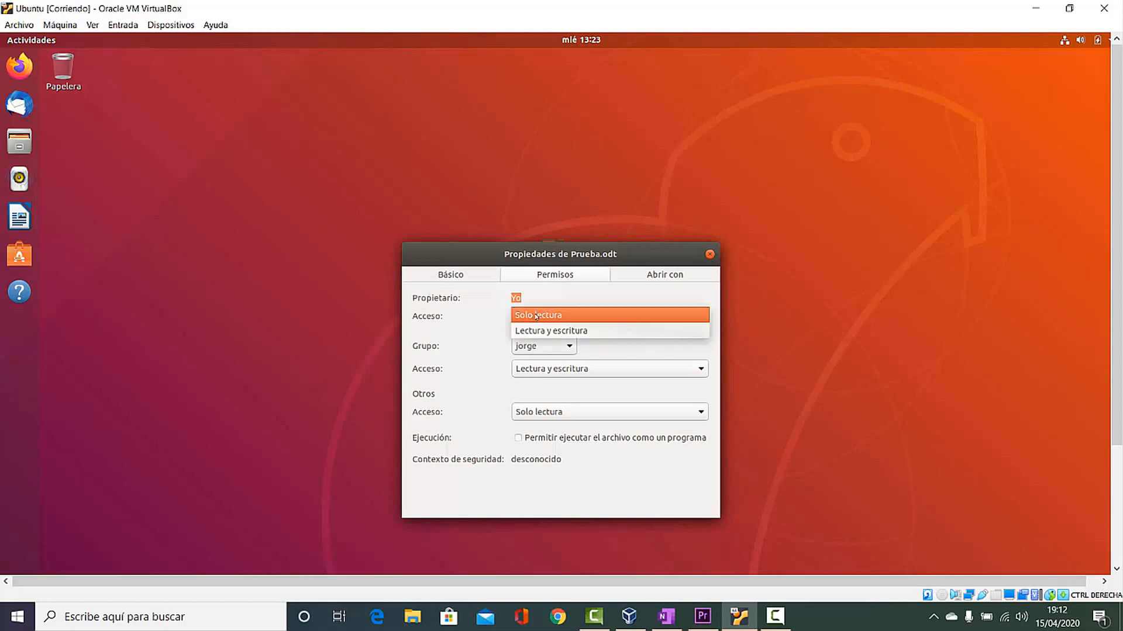
{"action": "left_click", "coordinate": [533, 331]}
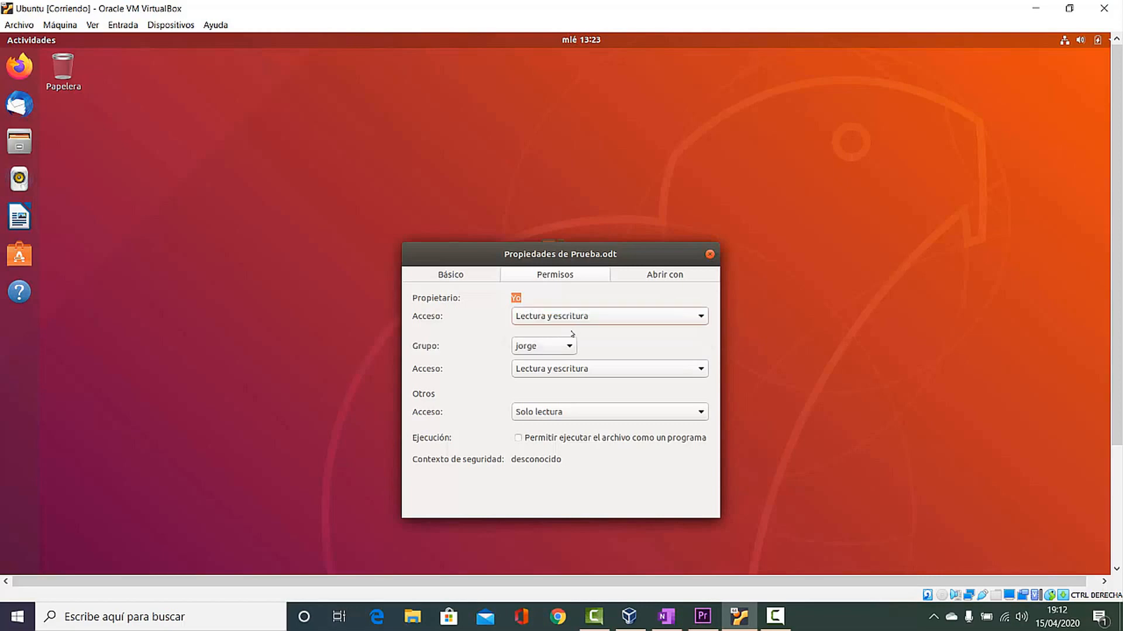
{"action": "left_click", "coordinate": [710, 255]}
{"action": "left_click", "coordinate": [564, 324]}
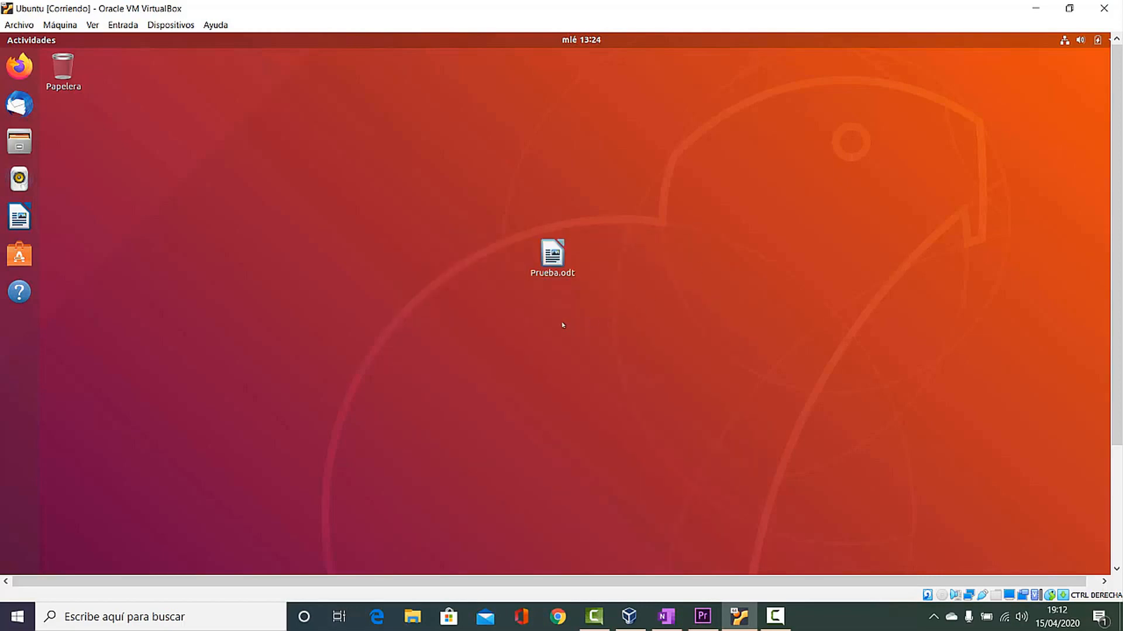
Test editing Prueba.odt by adding "en mi" after "Esto es un archivo nuevo", and close it without saving.
{"action": "double_click", "coordinate": [560, 271]}
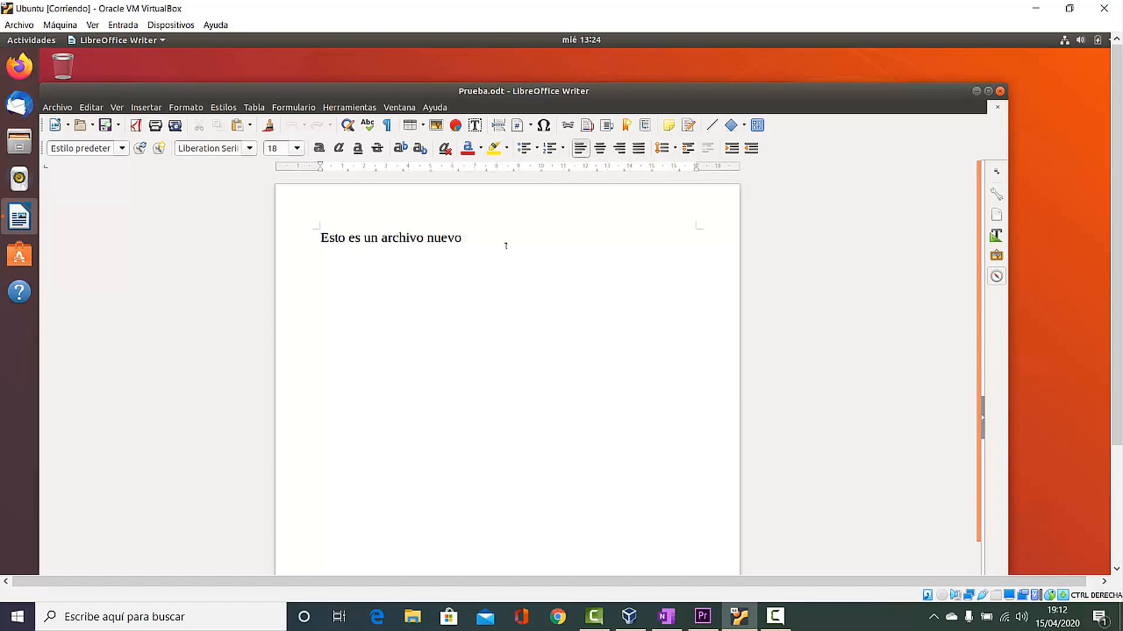
{"action": "type", "text": "en mi"}
{"action": "left_click", "coordinate": [1000, 91]}
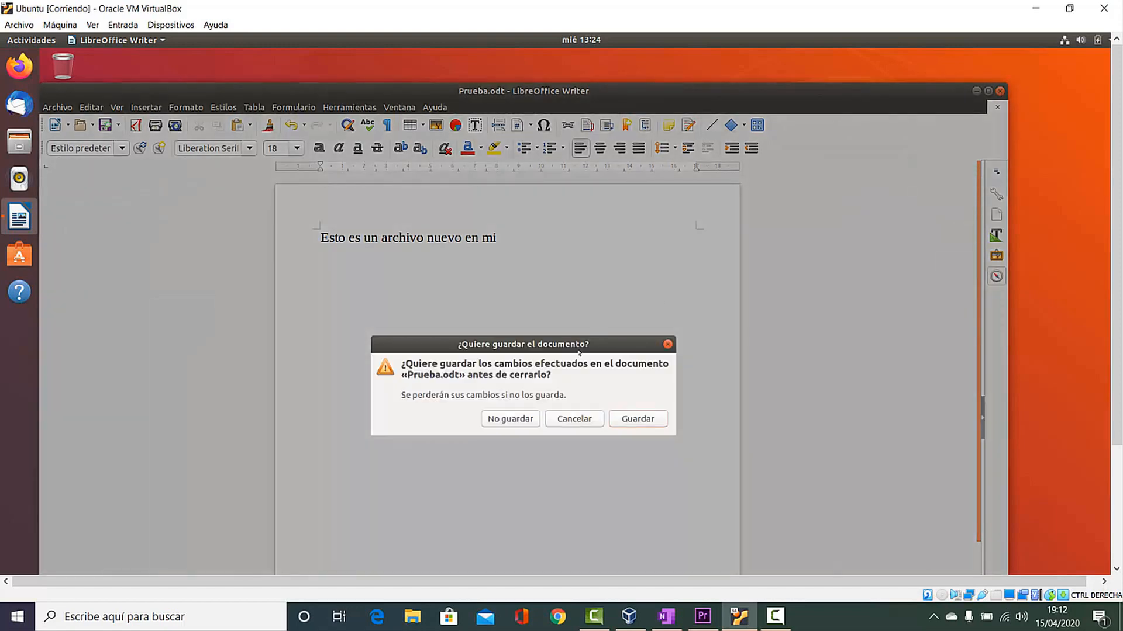
{"action": "left_click", "coordinate": [517, 421]}
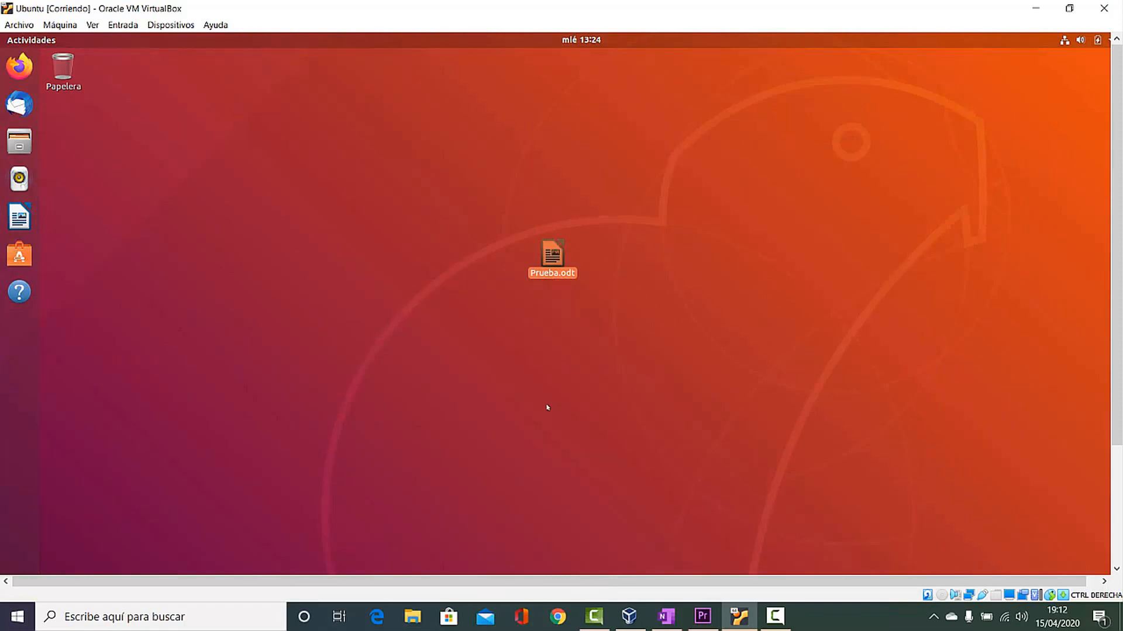
{"action": "key", "text": "F10"}
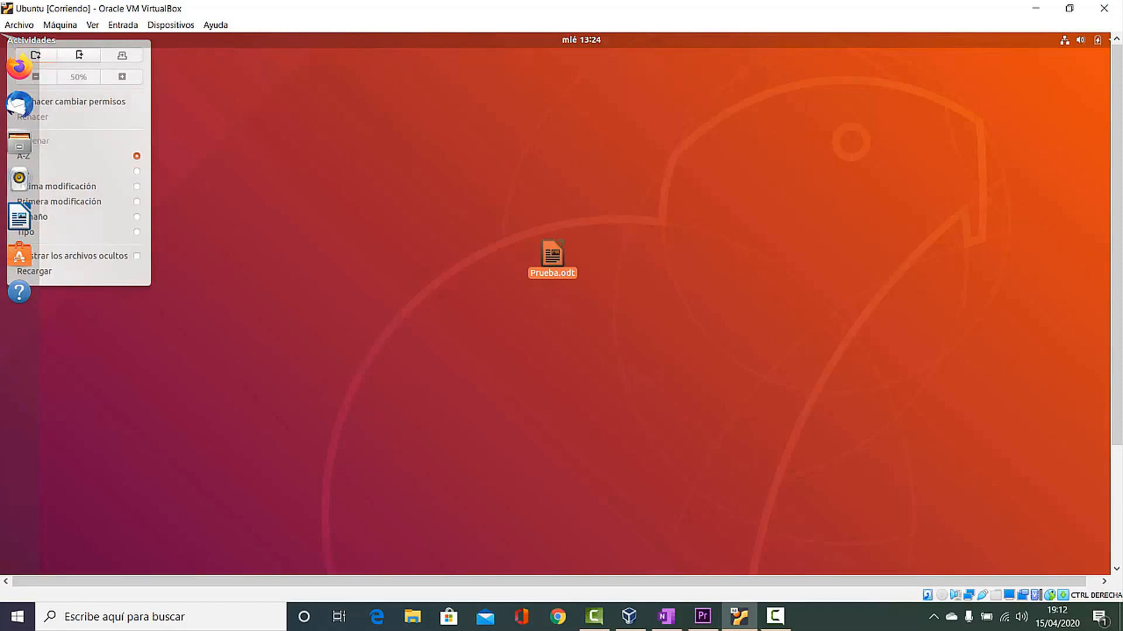
{"action": "left_click", "coordinate": [775, 620]}
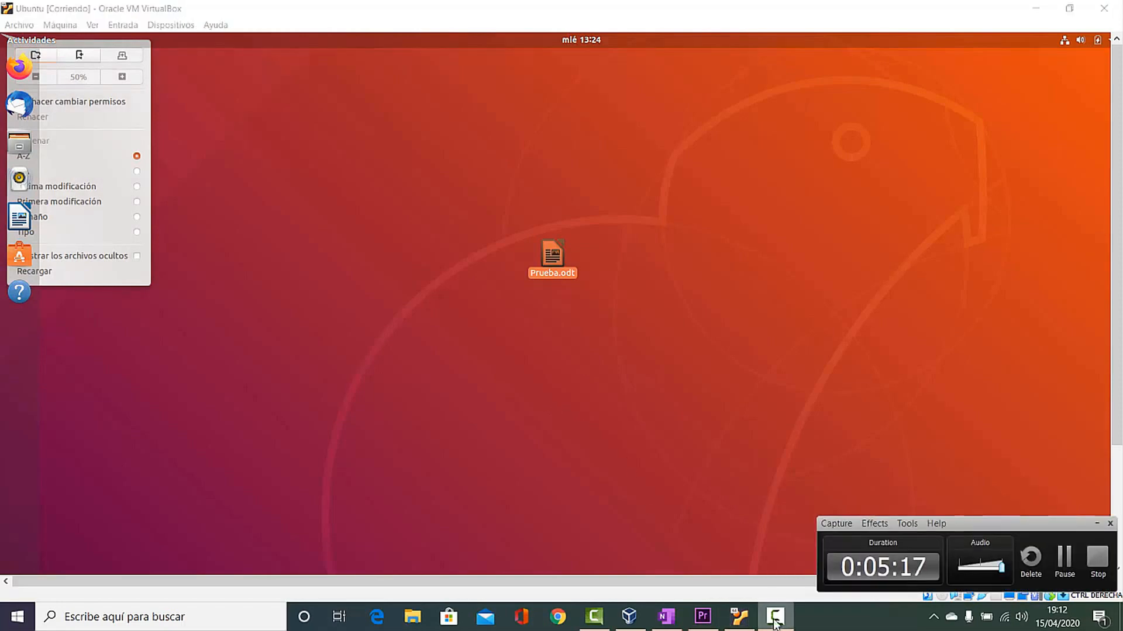